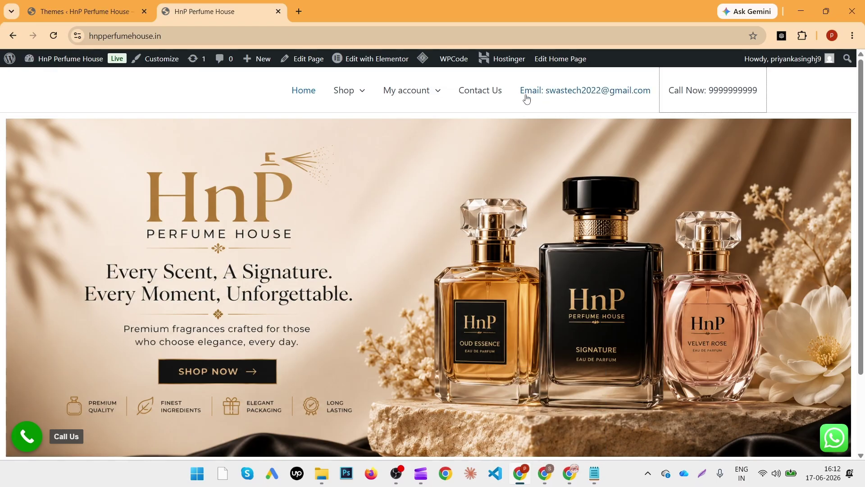
# Inspect the header menu's email link in the browser developer tools to examine its mailto markup
pyautogui.moveTo(518, 92); pyautogui.dragTo(535, 77)
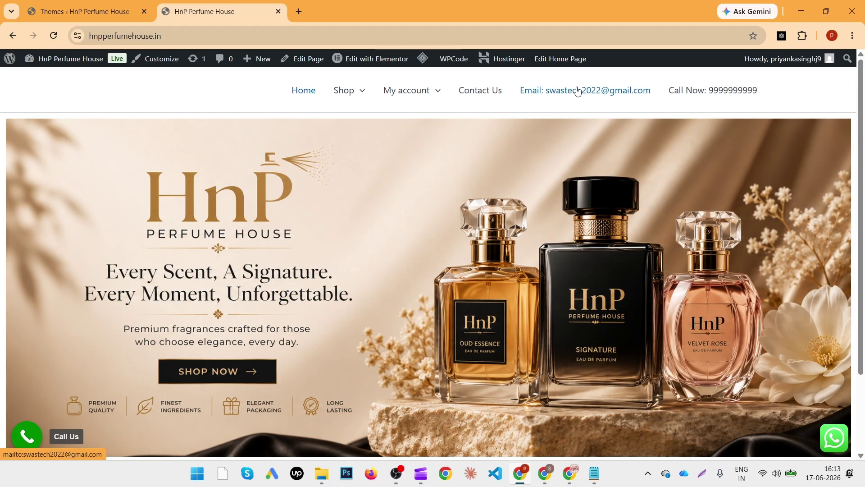
pyautogui.rightClick(612, 94)
pyautogui.click(670, 250)
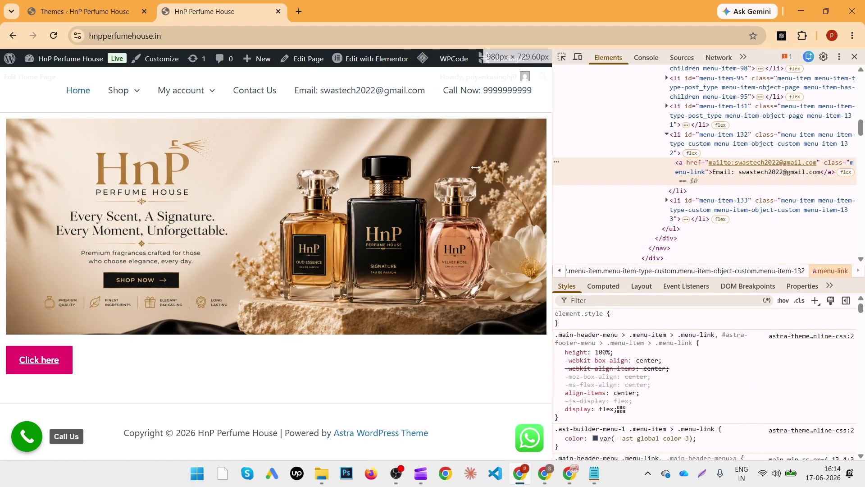
pyautogui.moveTo(553, 180); pyautogui.dragTo(429, 180)
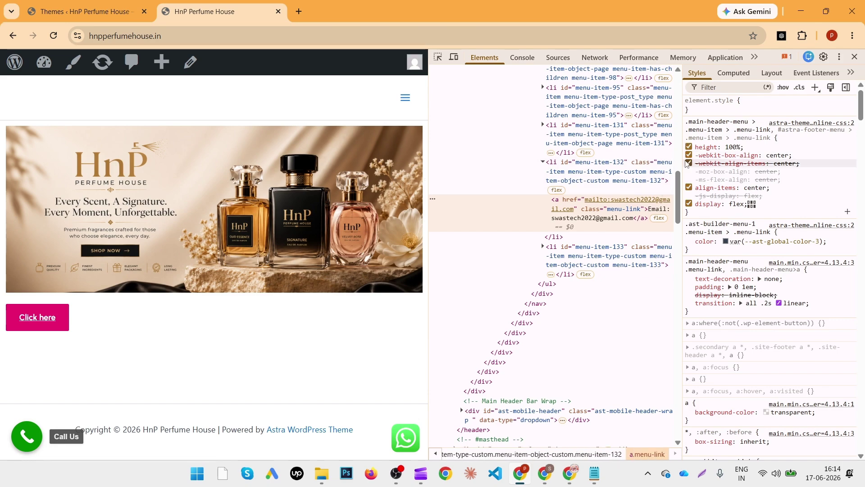
pyautogui.moveTo(681, 163); pyautogui.dragTo(812, 186)
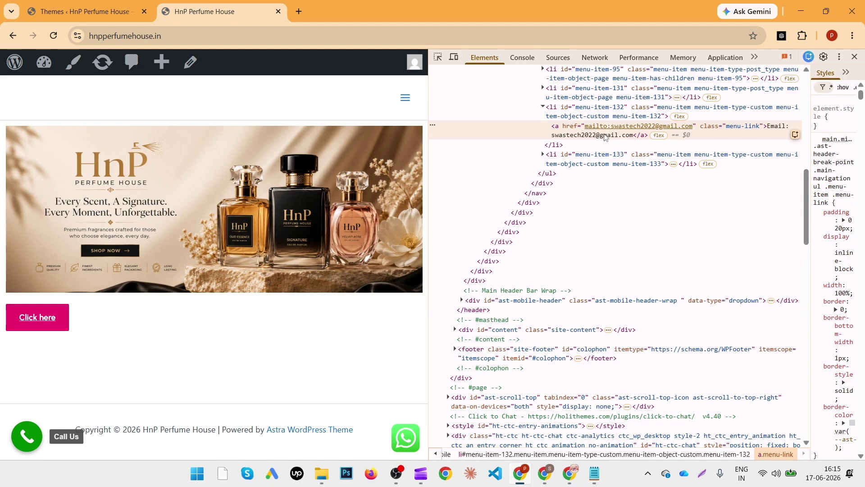
# Switch to Google Tag Manager and check which click variables are enabled in the built-in variables configuration
pyautogui.click(550, 469)
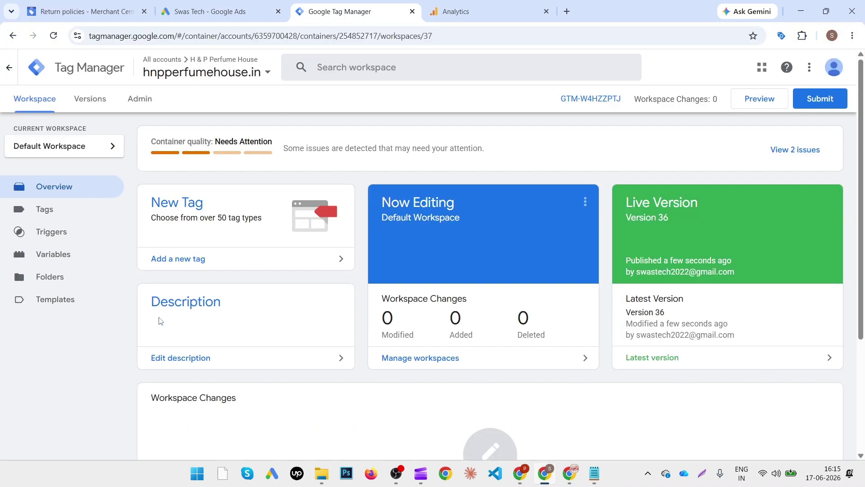
pyautogui.click(65, 255)
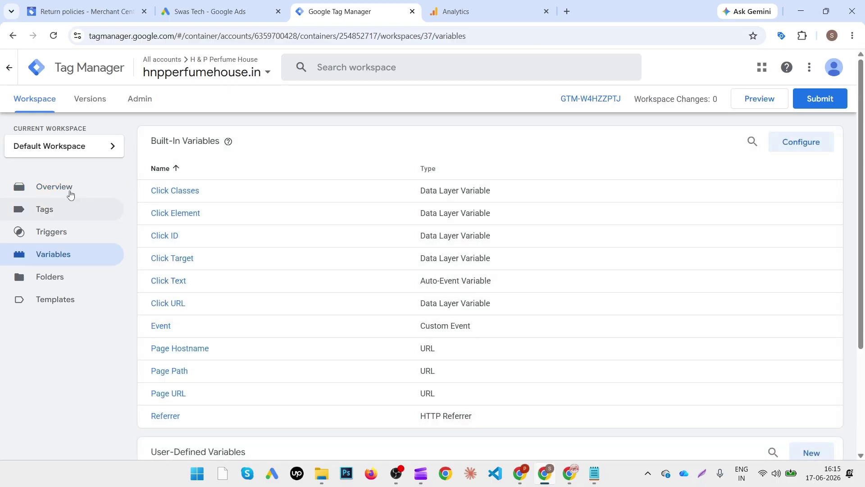
pyautogui.click(806, 145)
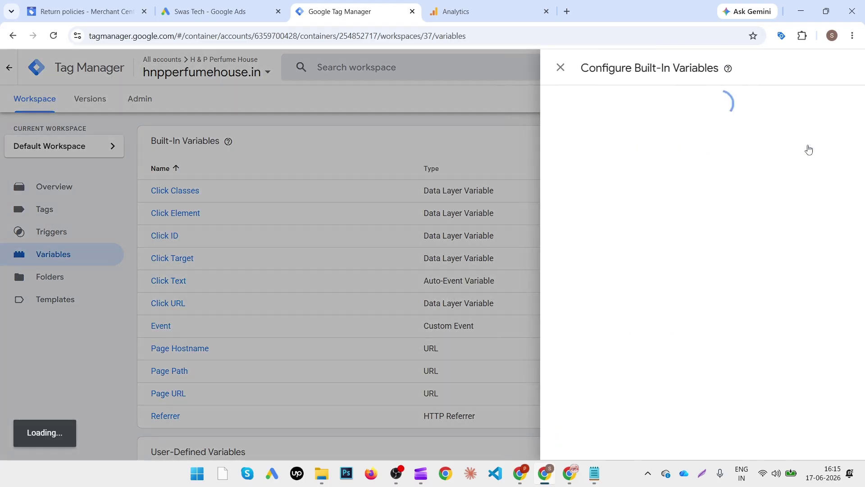
pyautogui.scroll(-10, 566, 344)
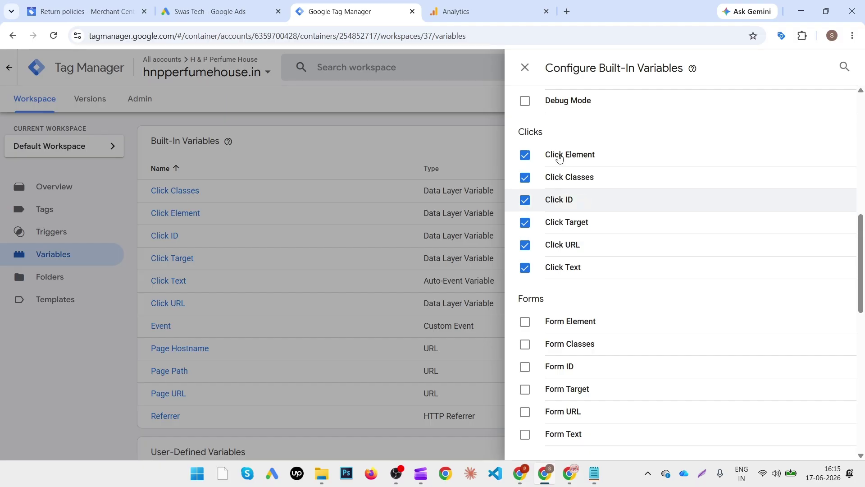
pyautogui.click(525, 67)
# Create a new tag in the container and name it "Google Ads - Email Id"
pyautogui.click(49, 211)
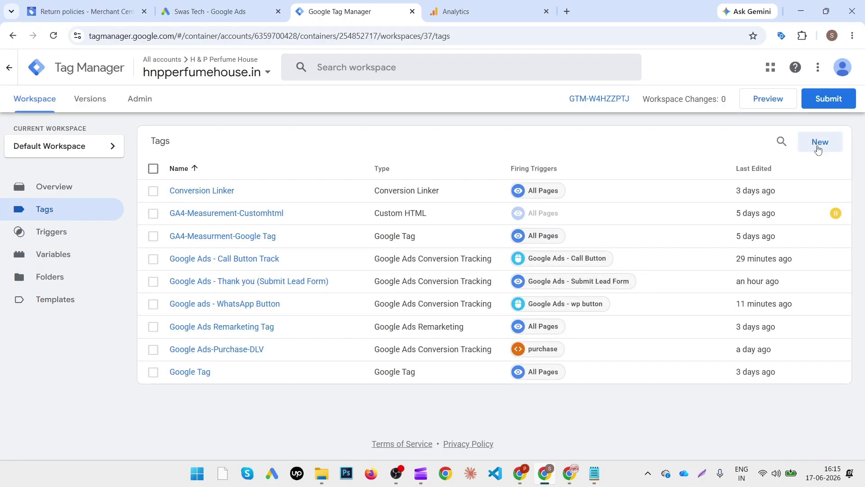
pyautogui.click(821, 143)
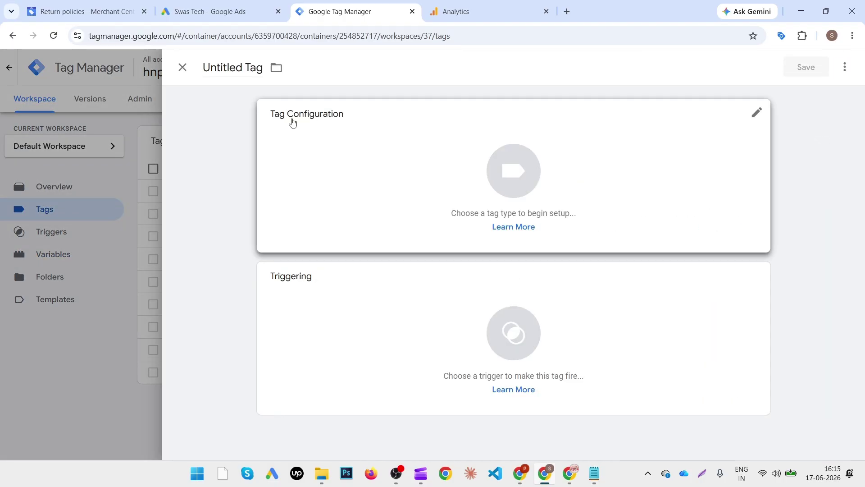
pyautogui.tripleClick(259, 69)
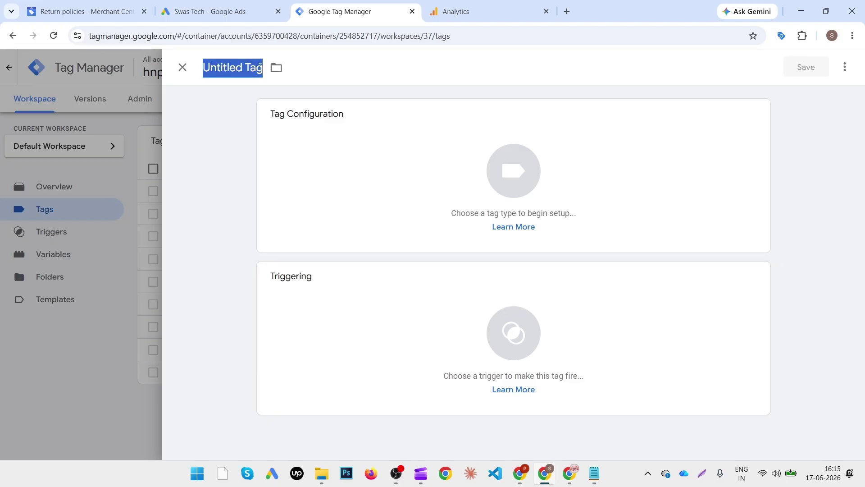
pyautogui.write('Go')
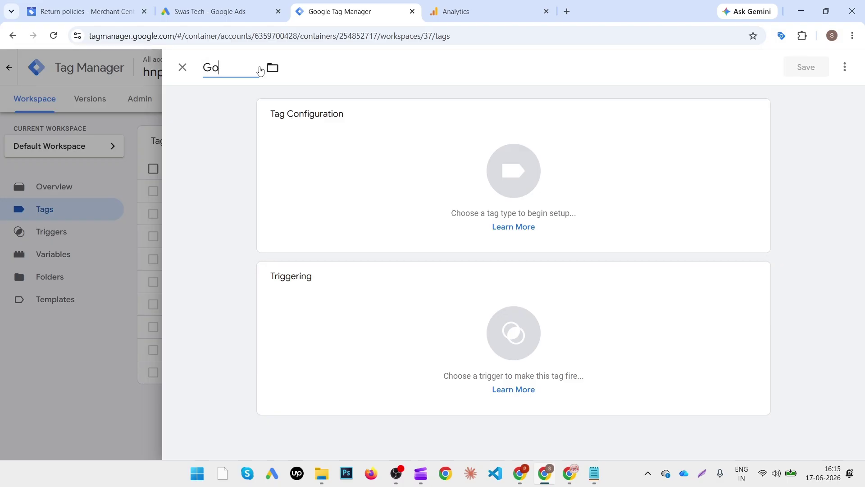
pyautogui.write('ogle Ads - Email')
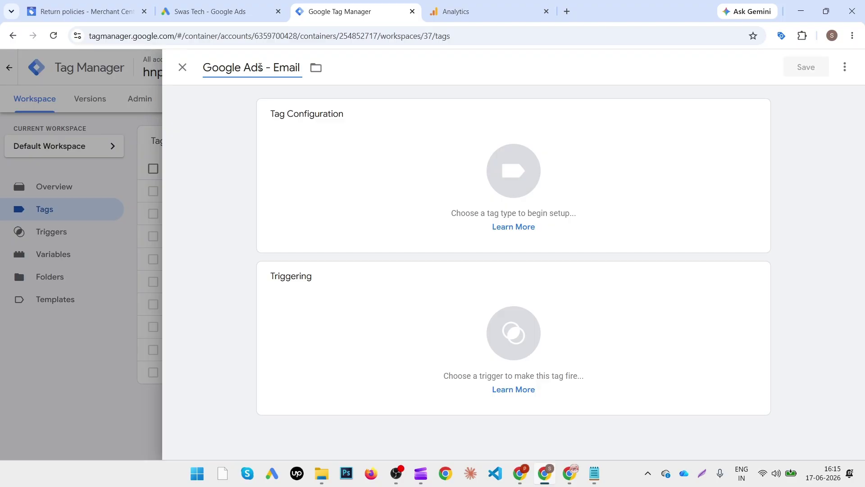
pyautogui.write(' Id')
# Set the tag type to Google Ads Conversion Tracking and go to its Conversion ID and Conversion Label fields
pyautogui.click(628, 178)
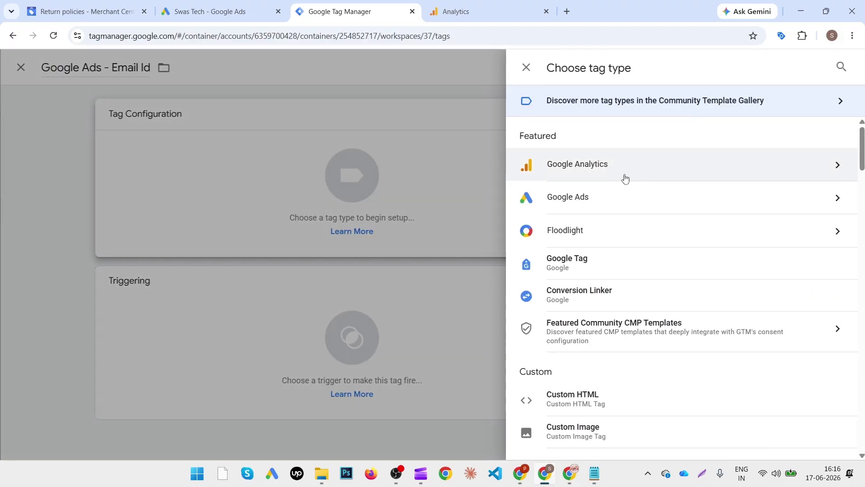
pyautogui.click(625, 206)
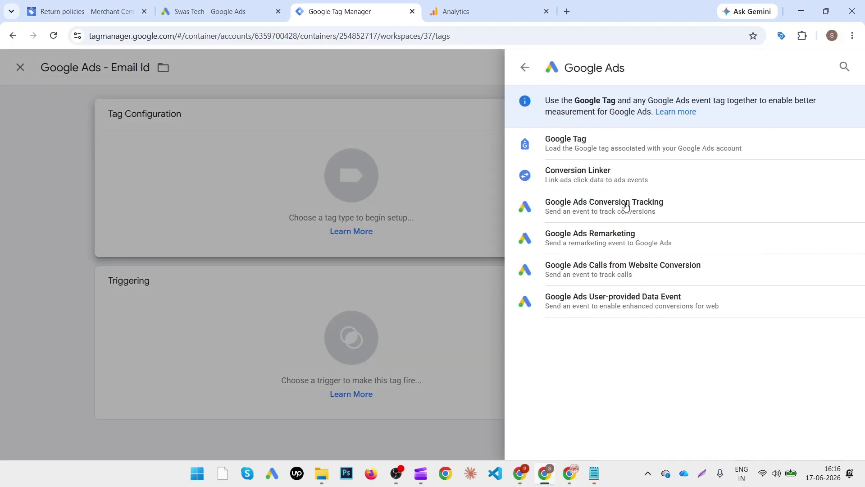
pyautogui.click(623, 202)
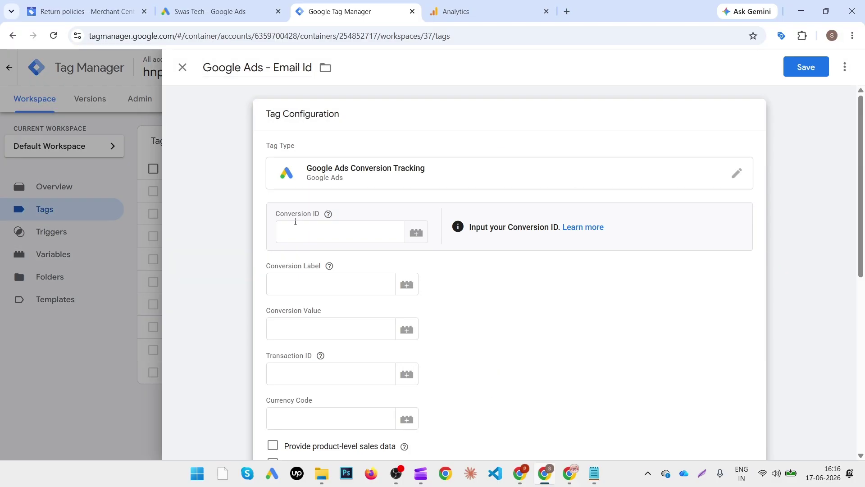
pyautogui.click(299, 226)
pyautogui.click(310, 282)
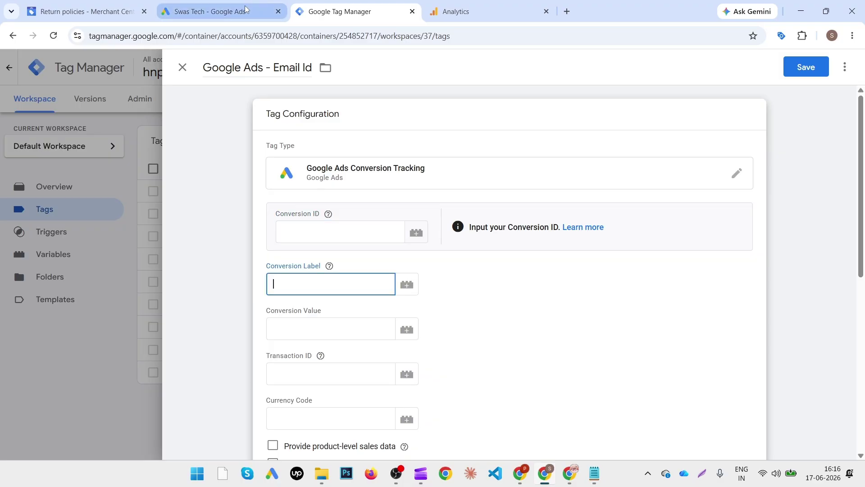
# Switch to Google Ads, close the open conversion setup, and start a new conversion action from the goals summary
pyautogui.click(250, 10)
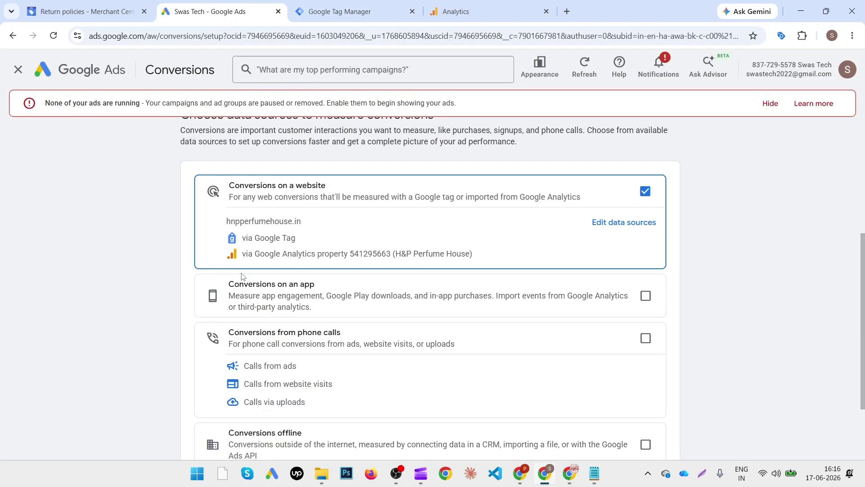
pyautogui.scroll(5, 242, 276)
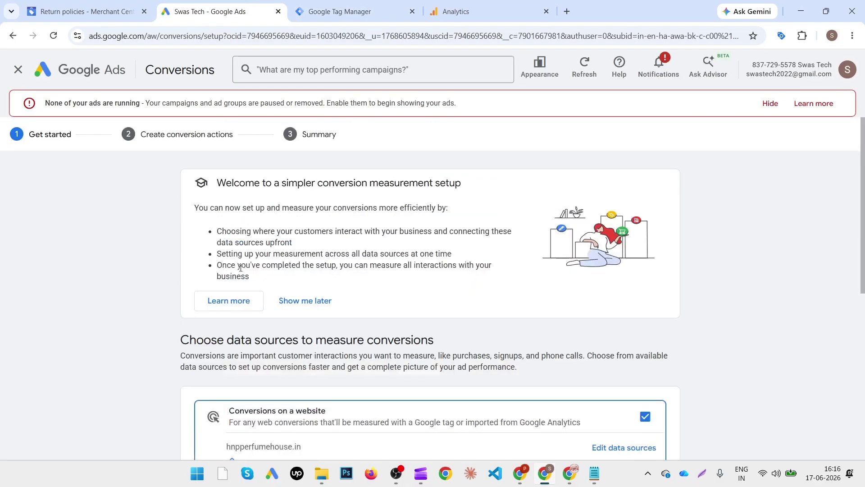
pyautogui.click(18, 70)
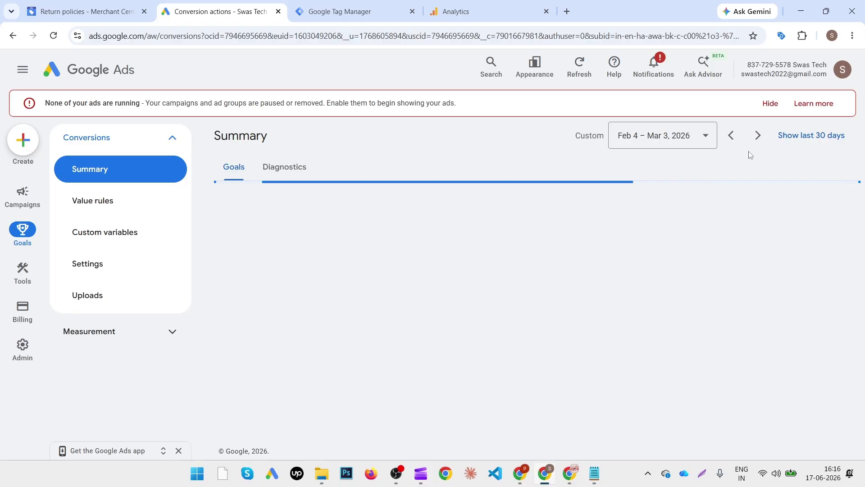
pyautogui.scroll(-9, 715, 321)
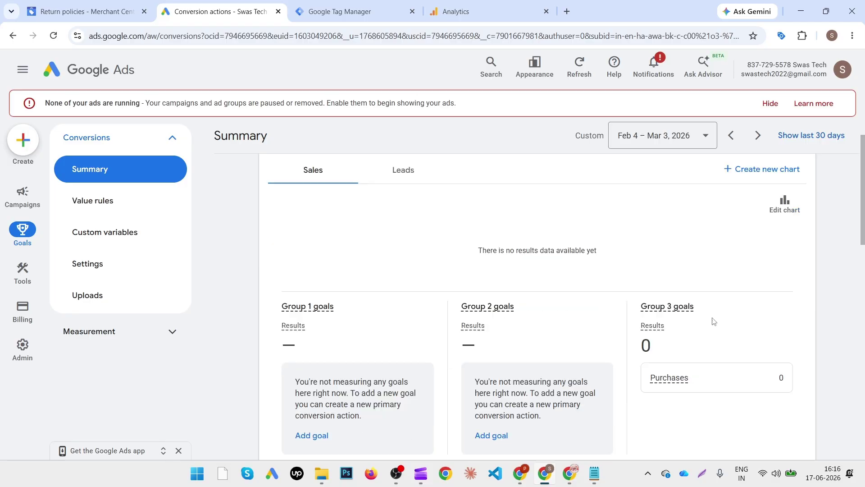
pyautogui.scroll(2, 763, 291)
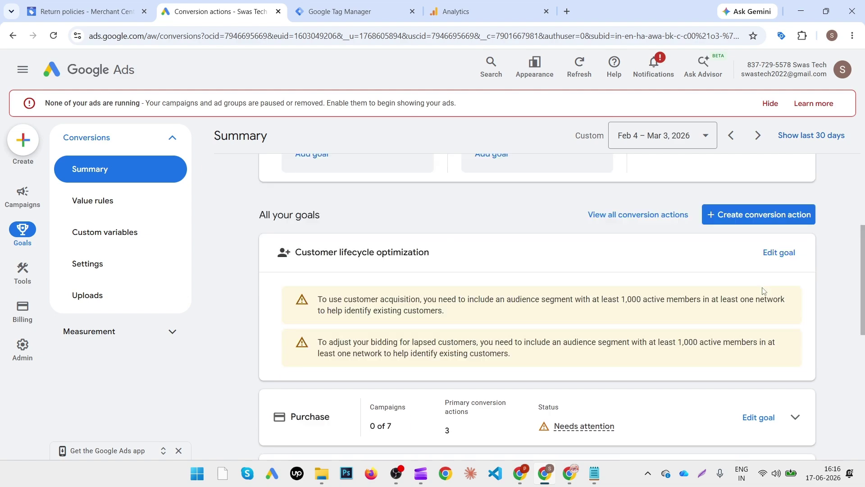
pyautogui.click(757, 219)
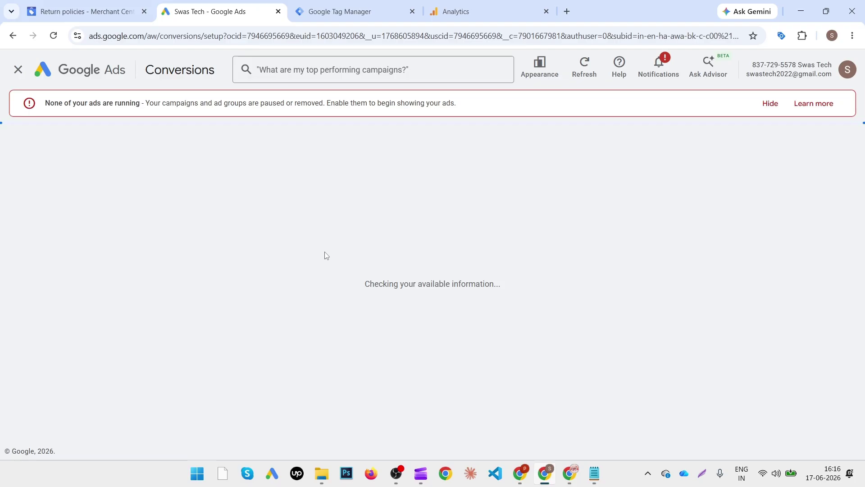
# Exclude phone calls from the data sources, keeping only conversions on a website, and continue
pyautogui.scroll(-4, 468, 321)
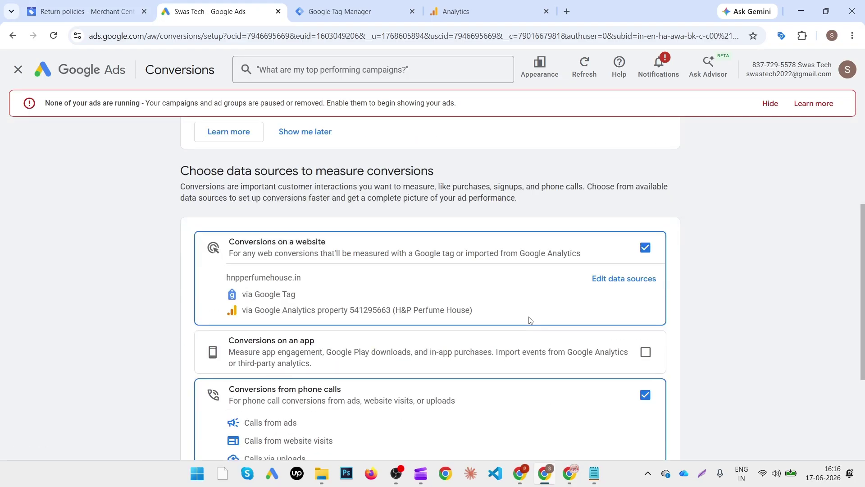
pyautogui.click(647, 392)
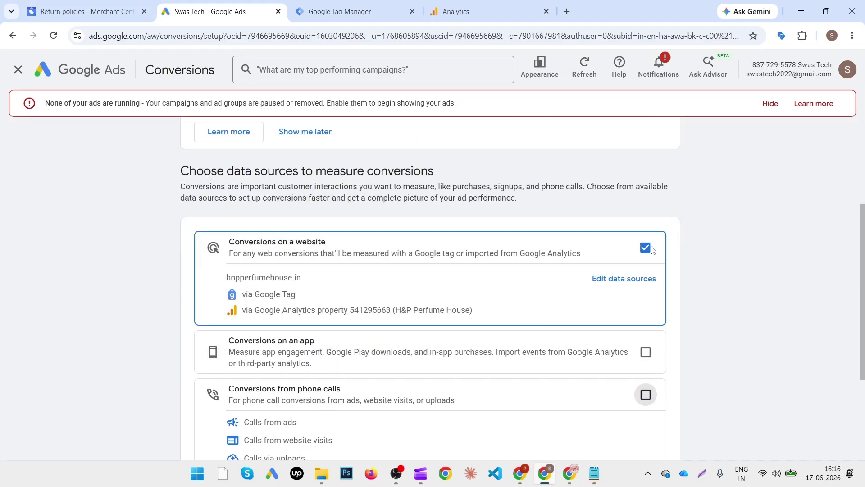
pyautogui.scroll(-3, 368, 307)
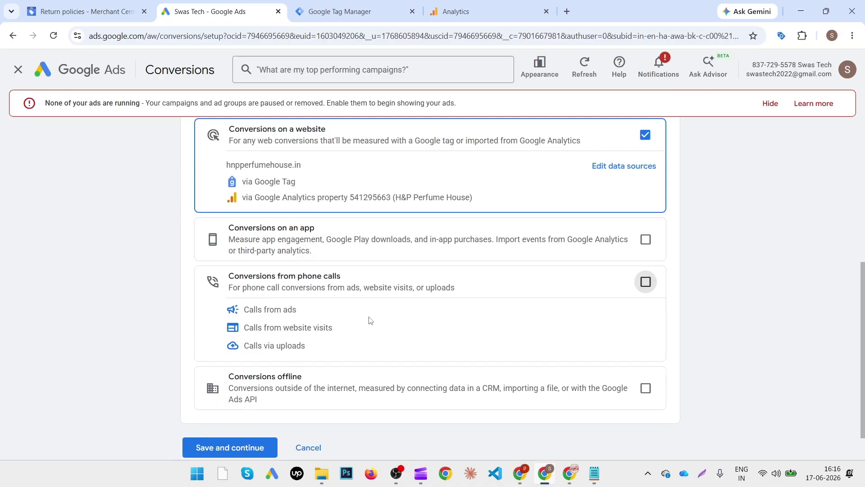
pyautogui.click(239, 407)
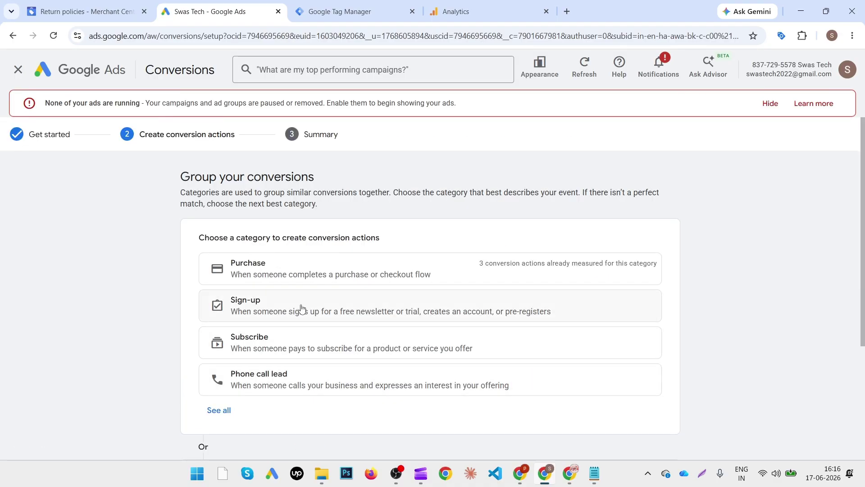
# Show all conversion categories and choose Contact for the conversion action
pyautogui.click(222, 411)
pyautogui.scroll(-2, 447, 320)
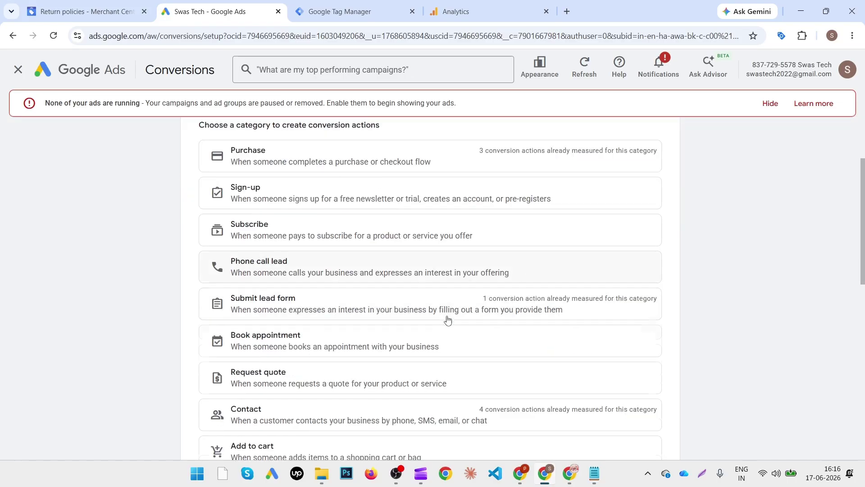
pyautogui.scroll(-1, 281, 361)
pyautogui.click(281, 359)
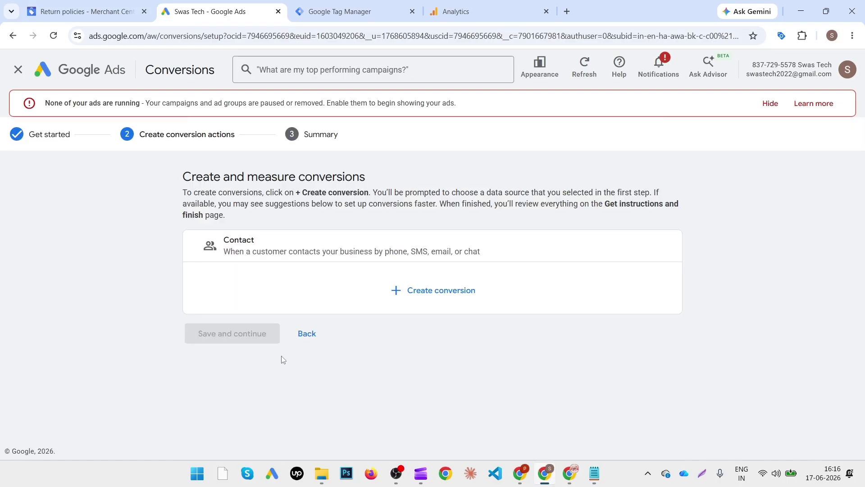
# Add a Contact conversion using the hnpperfumehouse.in website data source and the Manually with code method
pyautogui.click(458, 297)
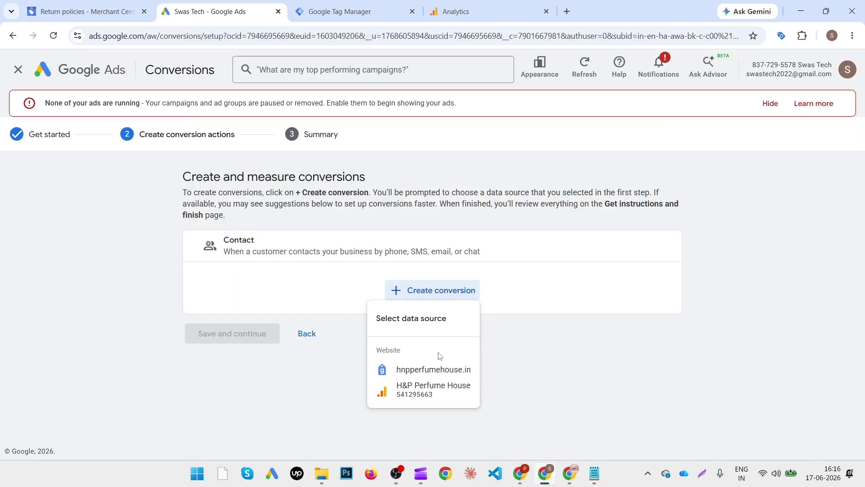
pyautogui.click(438, 370)
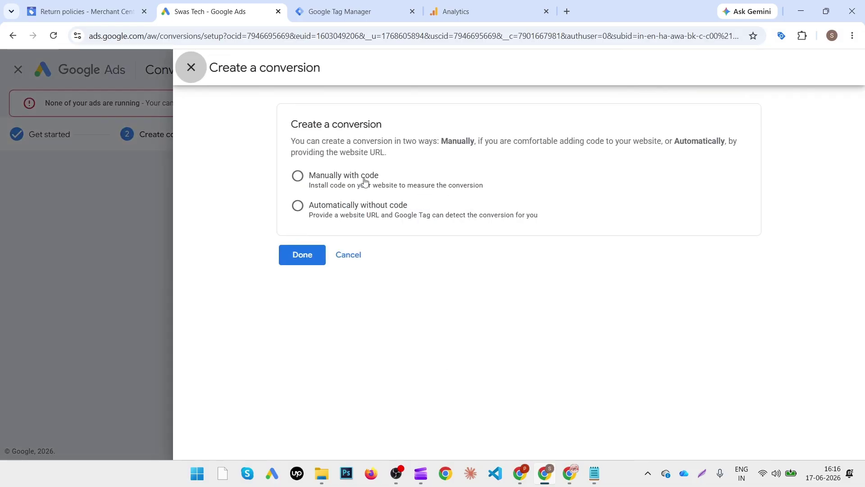
pyautogui.click(365, 182)
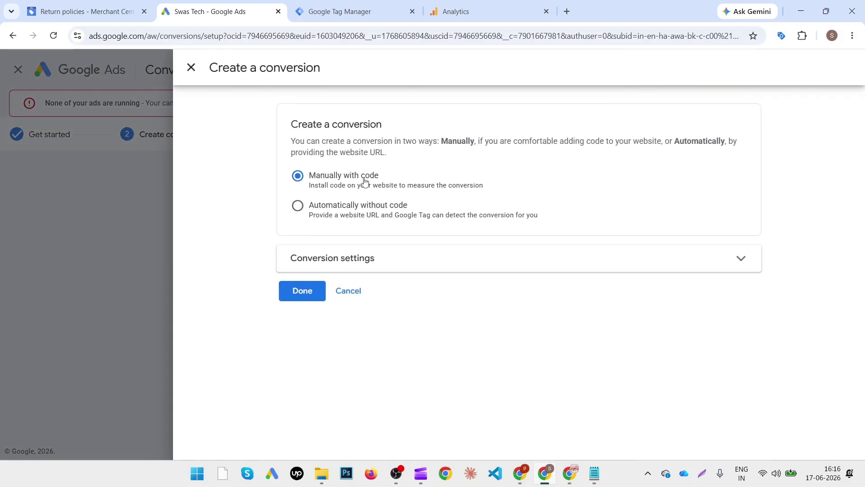
# Expand the conversion settings and change the conversion name to "Emai Id Contact"
pyautogui.click(419, 268)
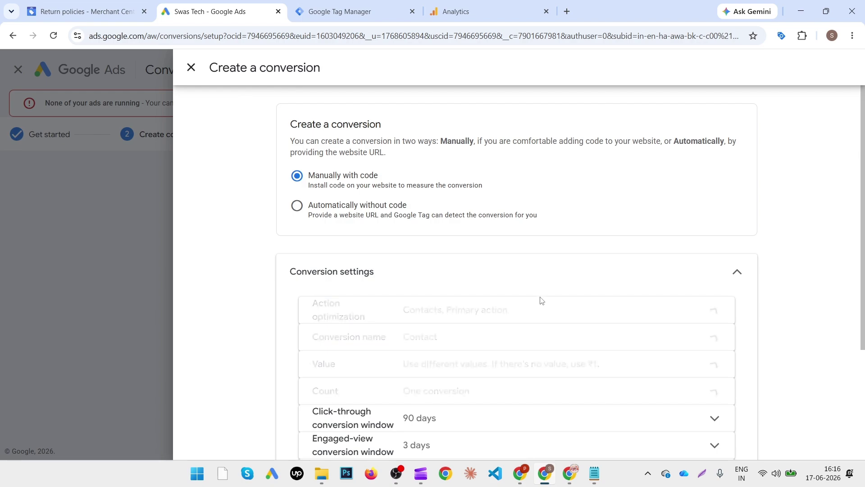
pyautogui.scroll(-5, 542, 303)
pyautogui.click(452, 260)
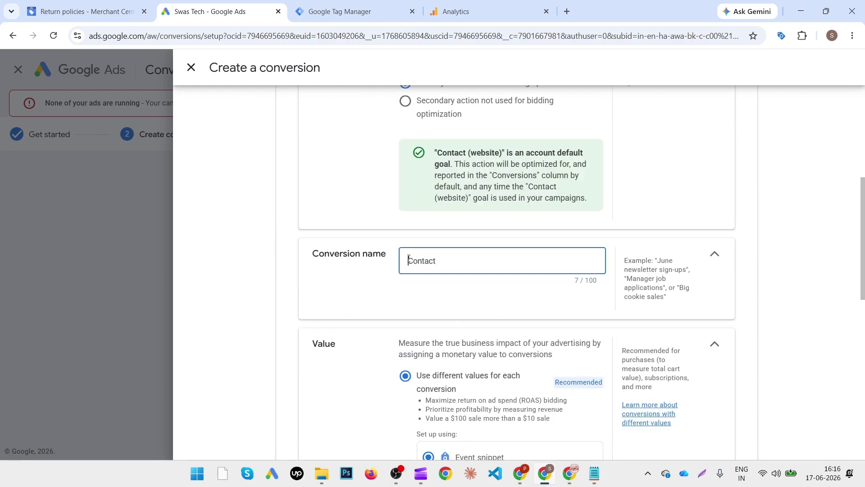
pyautogui.write('Emai Id Contact')
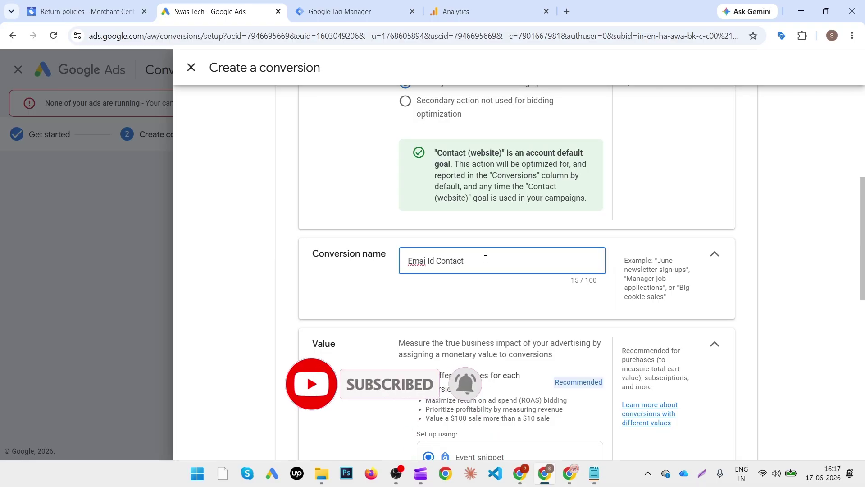
# Complete the conversion name as "Emai Id Contact - hnp" and use the same value for each conversion
pyautogui.write(' - hnp')
pyautogui.scroll(-2, 478, 311)
pyautogui.scroll(-1, 478, 325)
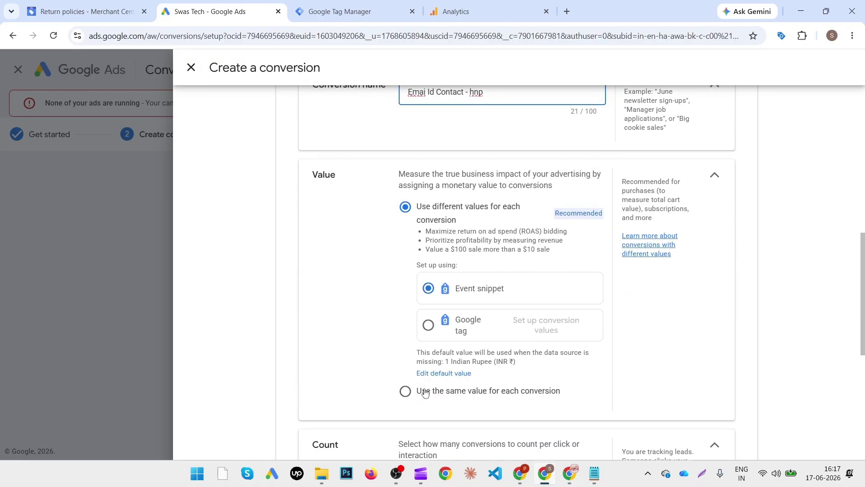
pyautogui.click(495, 390)
# Set the conversion count to Every and finish the Contact conversion's settings
pyautogui.scroll(-3, 578, 364)
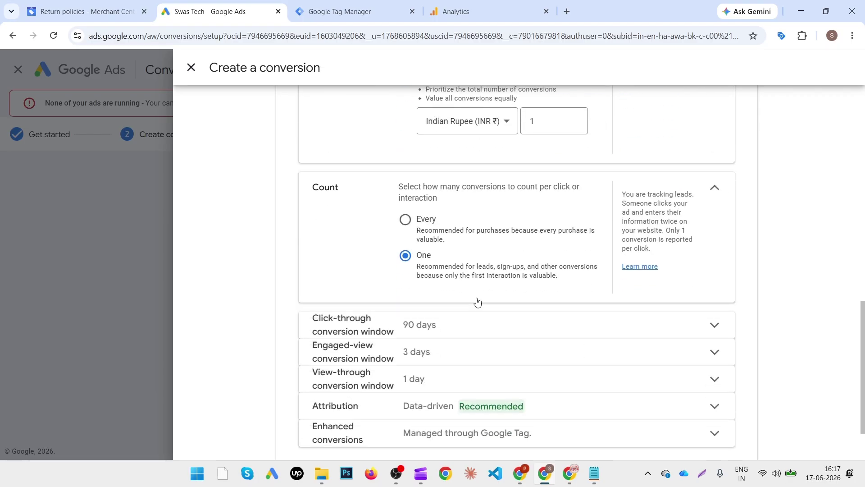
pyautogui.click(405, 219)
pyautogui.scroll(-1, 534, 302)
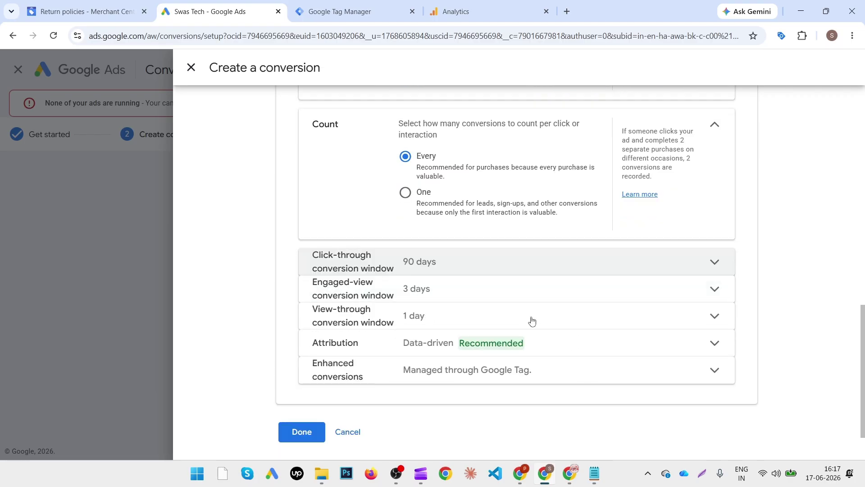
pyautogui.scroll(3, 509, 275)
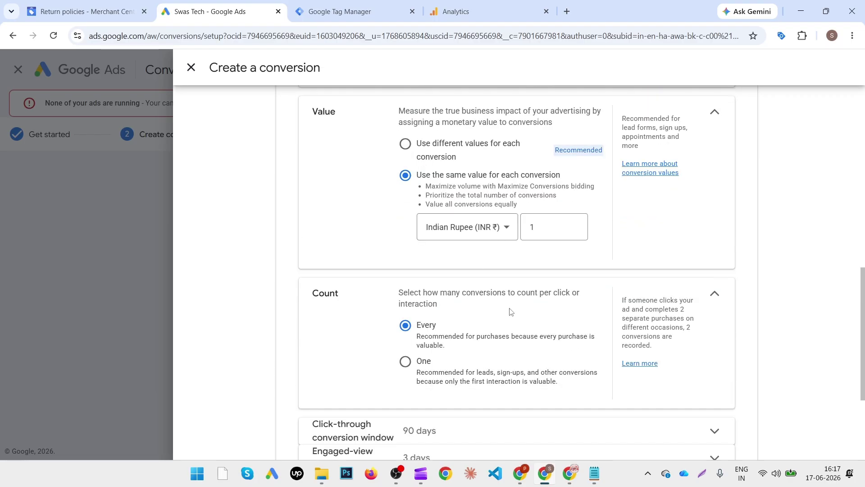
pyautogui.scroll(-3, 494, 350)
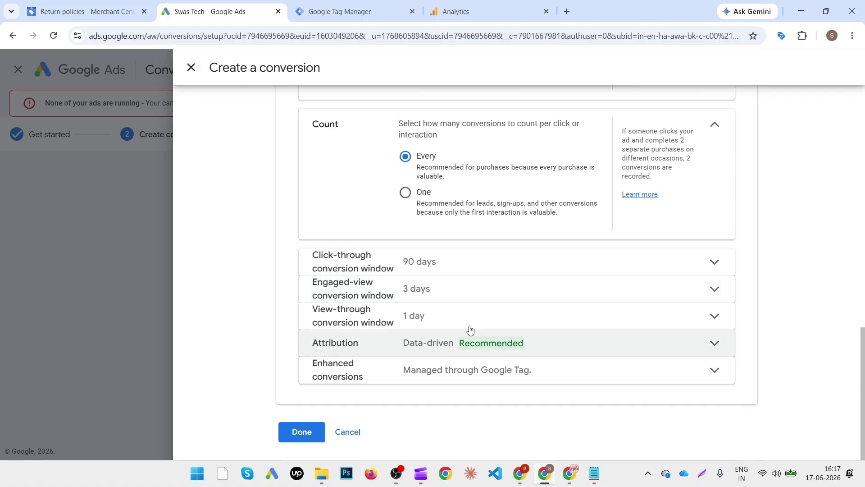
pyautogui.click(313, 434)
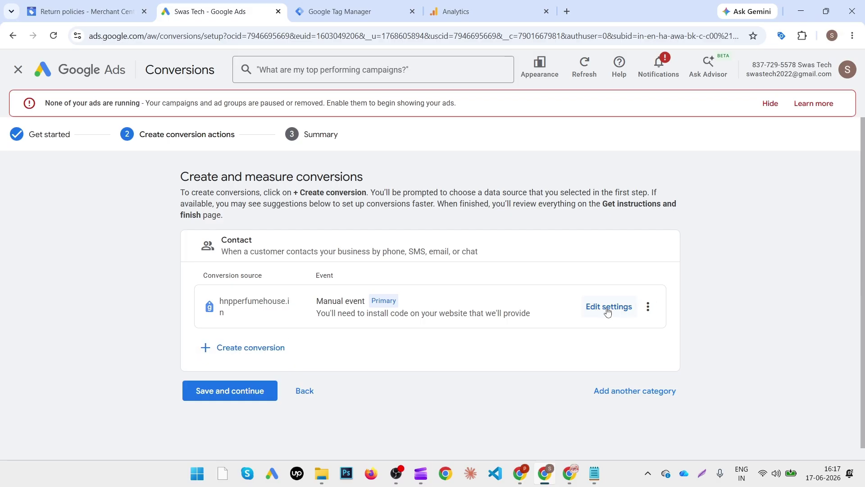
# Save the Contact conversion action and show its Google Tag Manager installation details
pyautogui.click(228, 390)
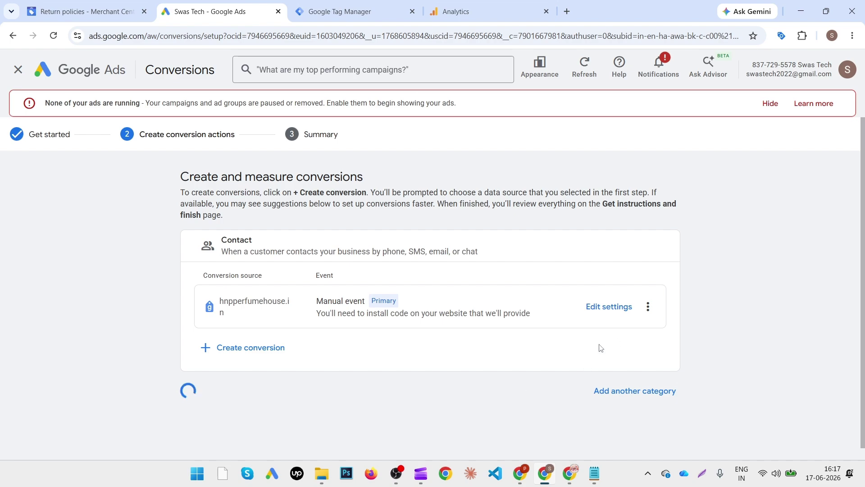
pyautogui.scroll(-1, 606, 361)
pyautogui.scroll(-3, 606, 360)
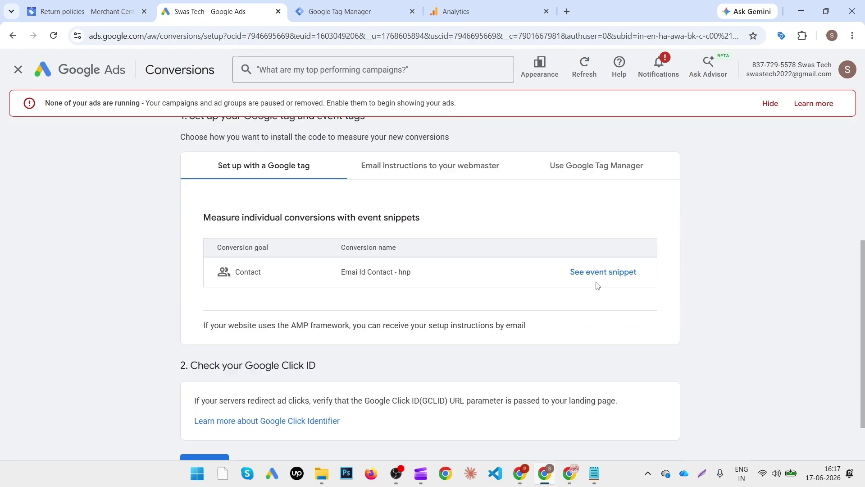
pyautogui.click(613, 171)
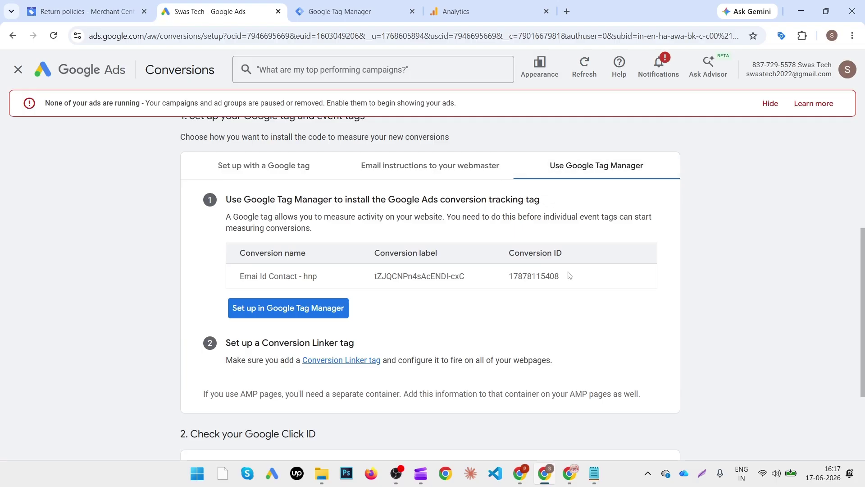
# Copy the conversion ID from Google Ads into the Conversion ID of the Google Ads - Email Id tag in Google Tag Manager
pyautogui.doubleClick(510, 273)
pyautogui.hotkey('ctrl', 'c')
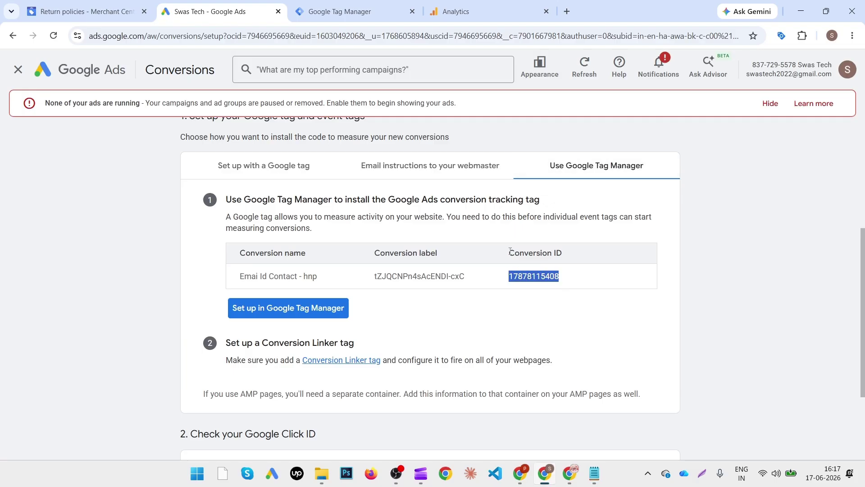
pyautogui.click(343, 11)
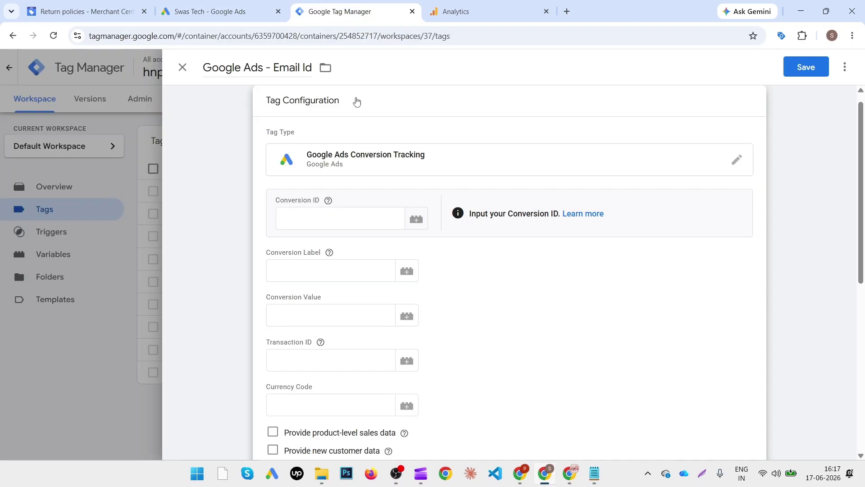
pyautogui.click(349, 213)
pyautogui.hotkey('ctrl', 'v')
# Copy the conversion label from Google Ads into the Conversion Label of the Google Ads - Email Id tag in Google Tag Manager
pyautogui.click(221, 12)
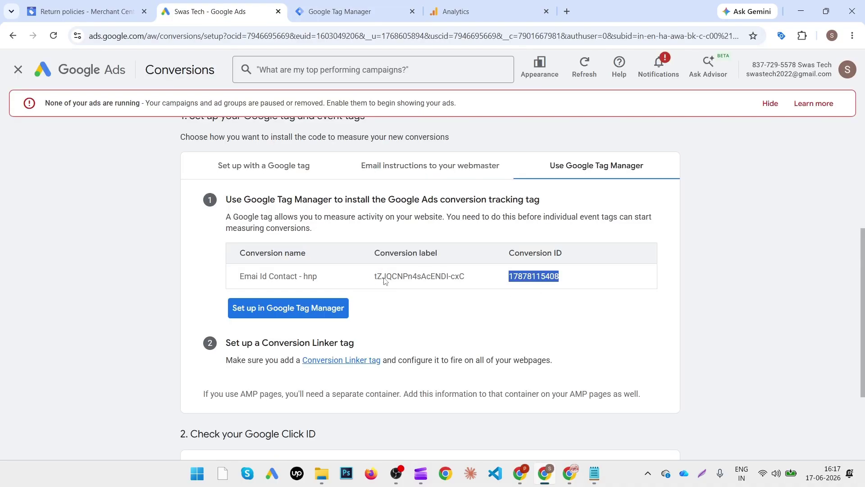
pyautogui.moveTo(375, 275); pyautogui.dragTo(471, 282)
pyautogui.hotkey('ctrl', 'c')
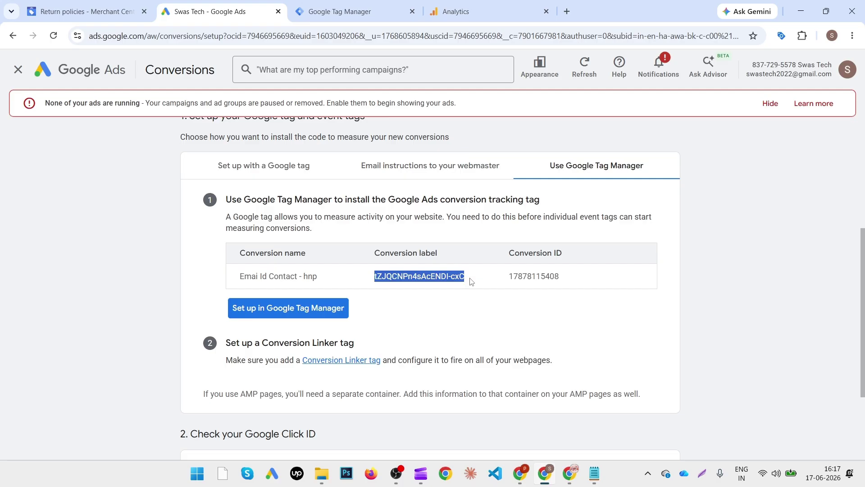
pyautogui.click(355, 12)
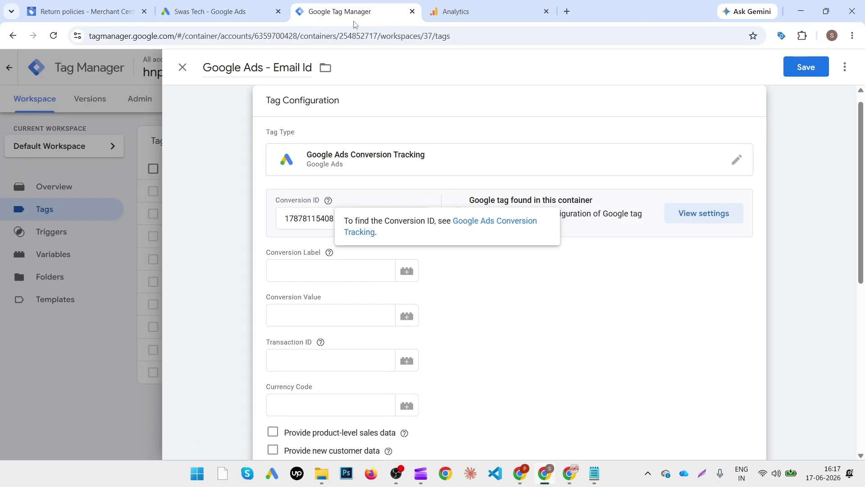
pyautogui.click(340, 279)
pyautogui.hotkey('ctrl', 'v')
# Create a new firing trigger for the tag with the Click - All Elements trigger type
pyautogui.scroll(-5, 448, 319)
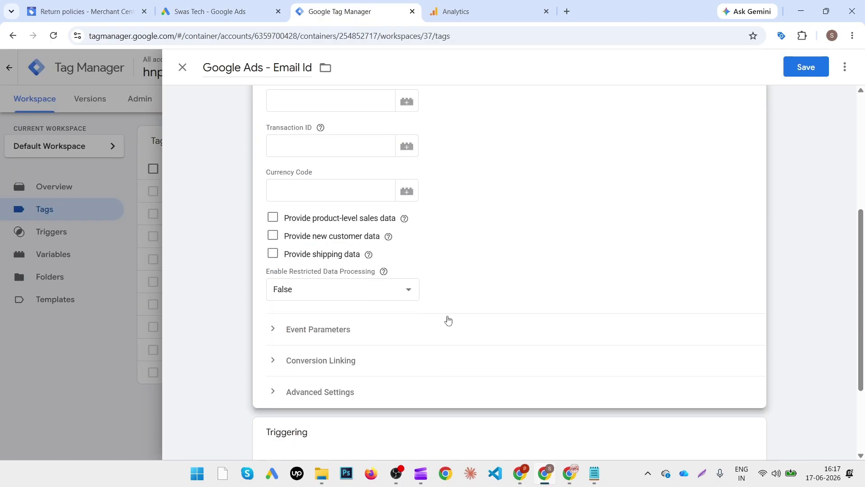
pyautogui.scroll(-2, 497, 356)
pyautogui.click(513, 322)
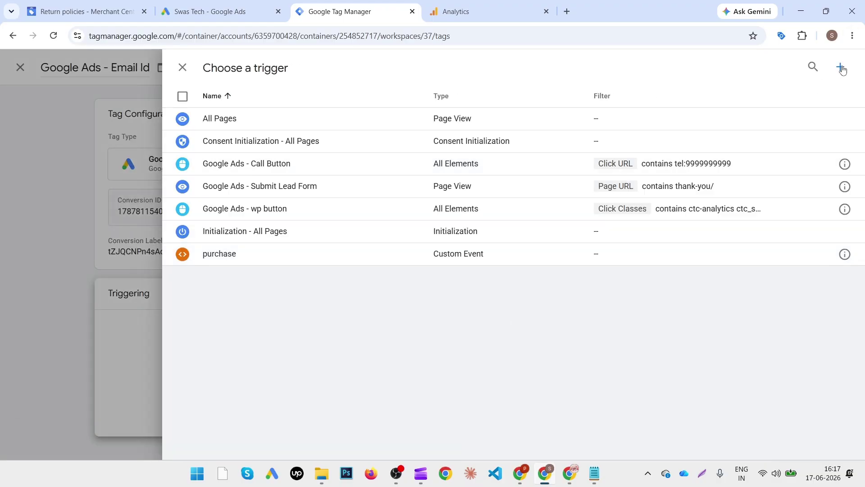
pyautogui.click(841, 66)
pyautogui.click(624, 185)
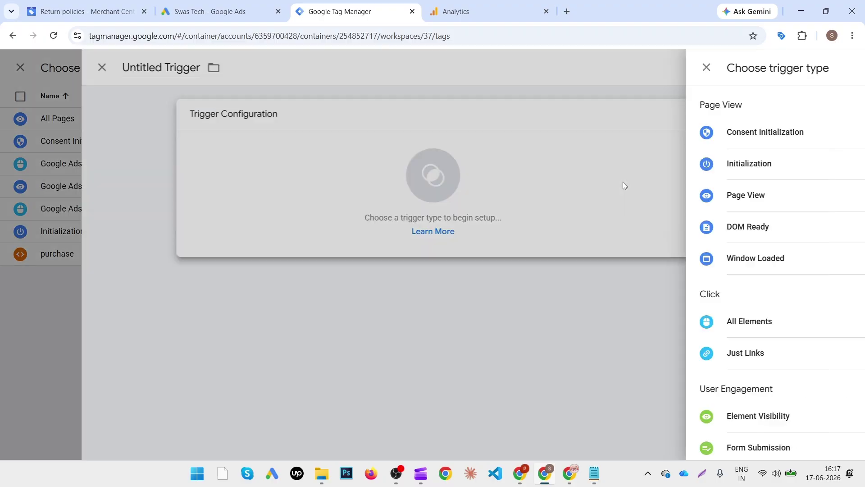
pyautogui.click(593, 321)
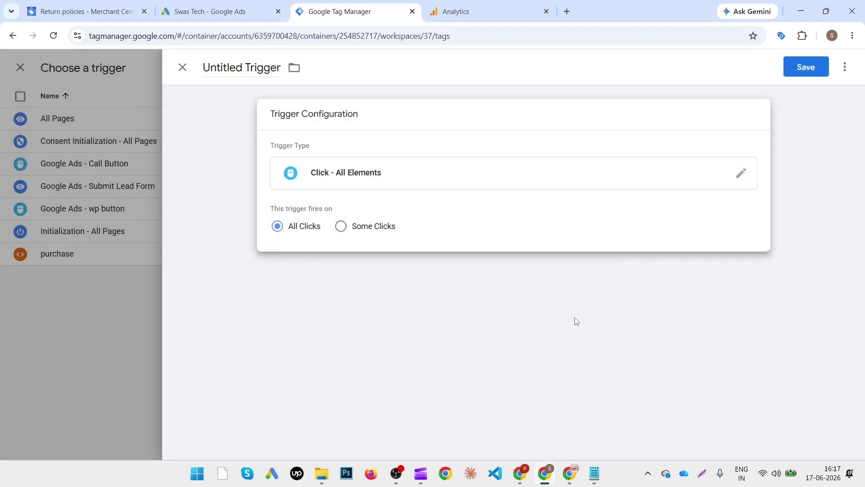
# Fire the trigger on Some Clicks, with a condition based on Click URL contains
pyautogui.click(341, 226)
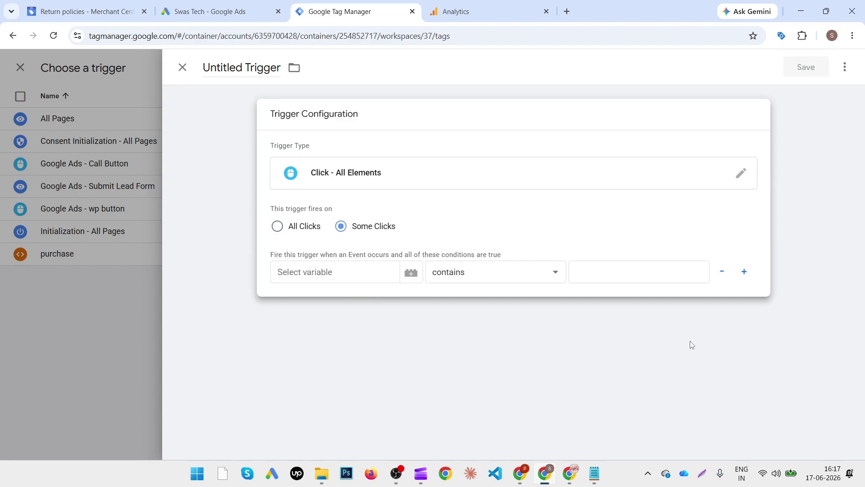
pyautogui.click(363, 270)
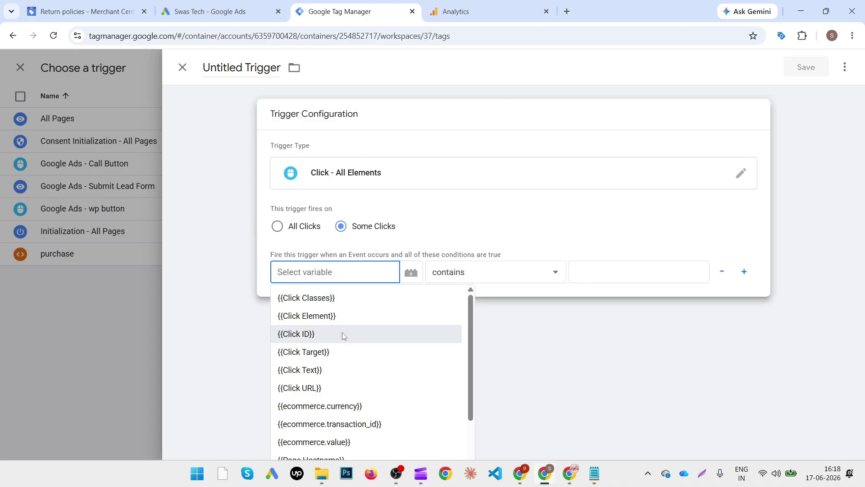
pyautogui.scroll(-2, 342, 332)
pyautogui.scroll(2, 335, 310)
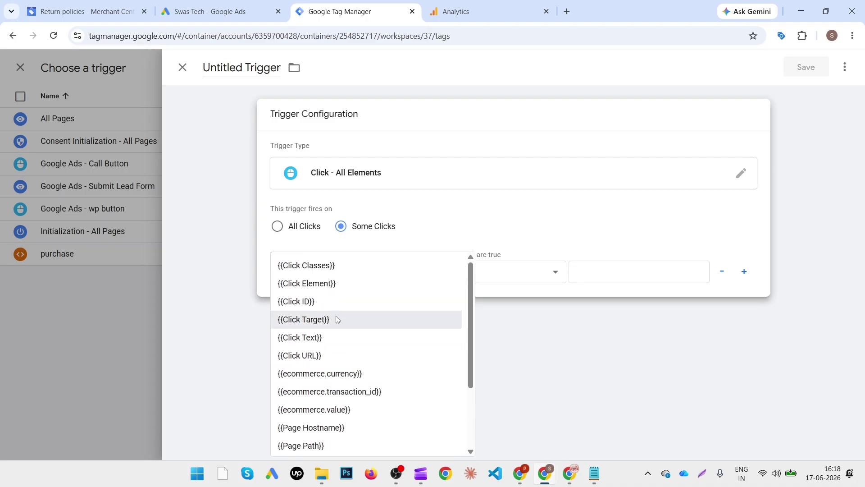
pyautogui.click(336, 360)
pyautogui.click(599, 275)
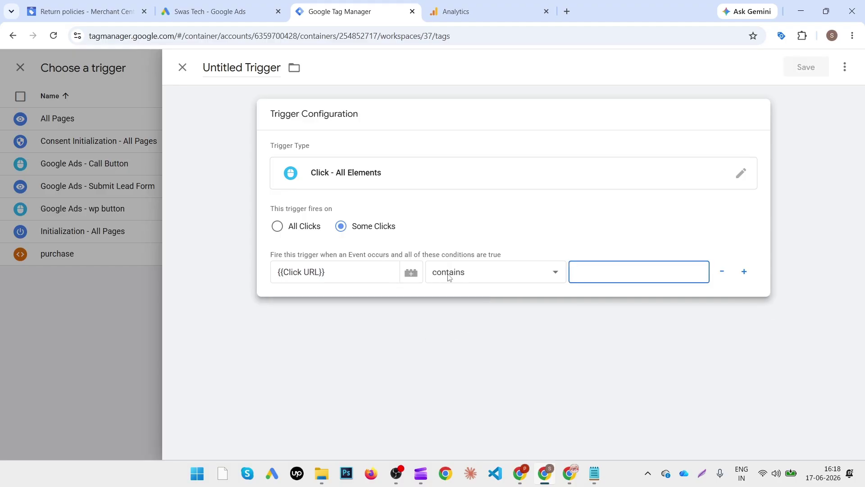
# Copy the email menu link's full mailto address from the inspected HnP Perfume House page and paste it as the trigger condition's value
pyautogui.click(521, 473)
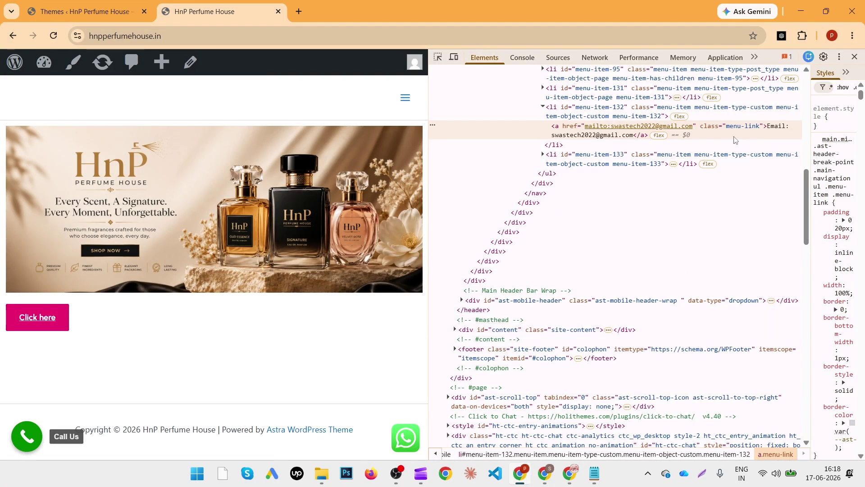
pyautogui.click(693, 129)
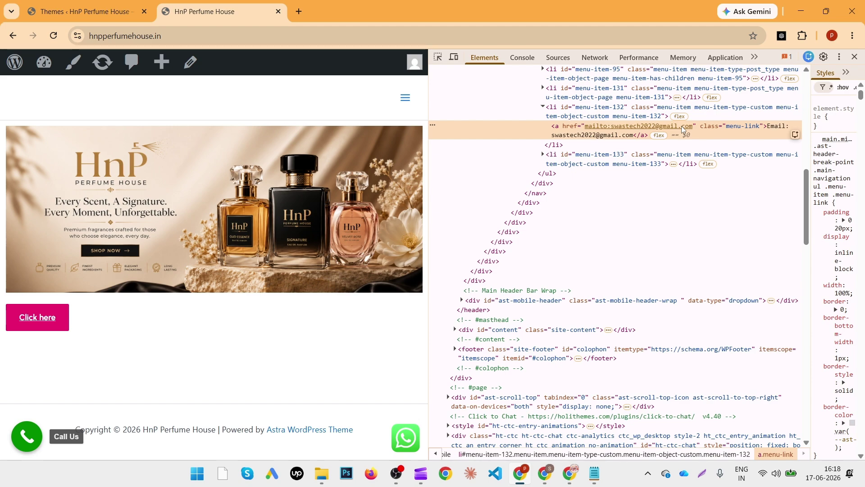
pyautogui.click(590, 127)
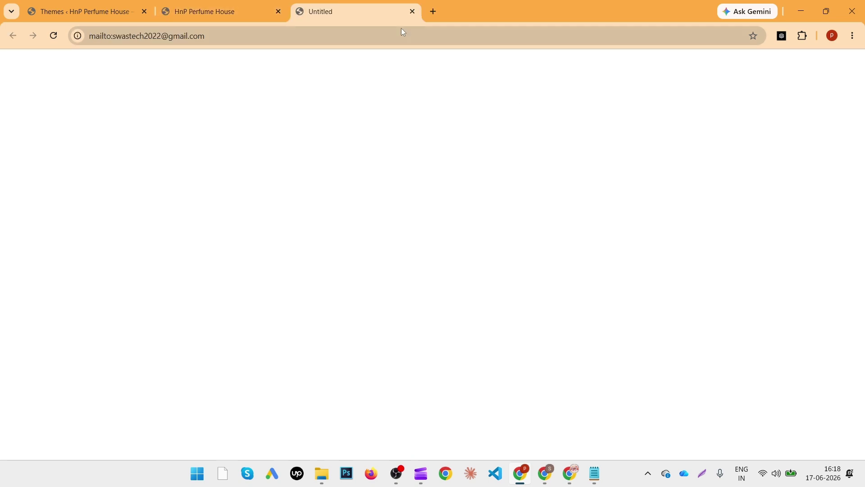
pyautogui.moveTo(206, 36); pyautogui.dragTo(38, 35)
pyautogui.hotkey('ctrl', 'c')
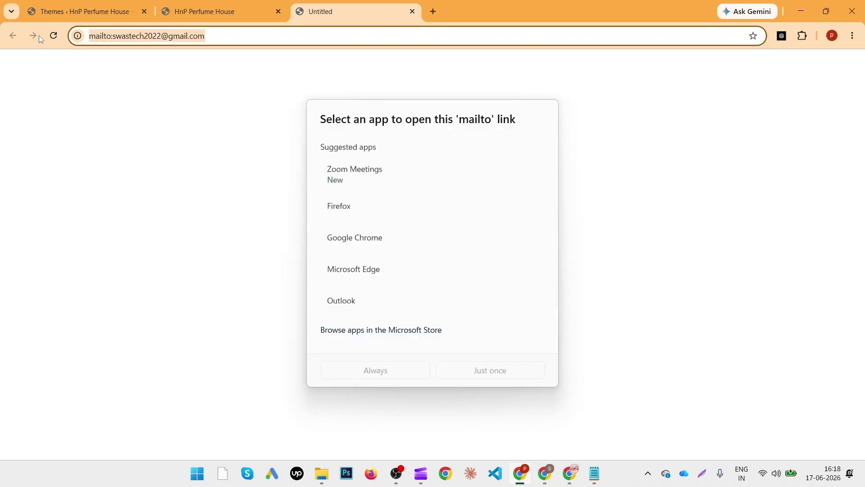
pyautogui.press('Escape')
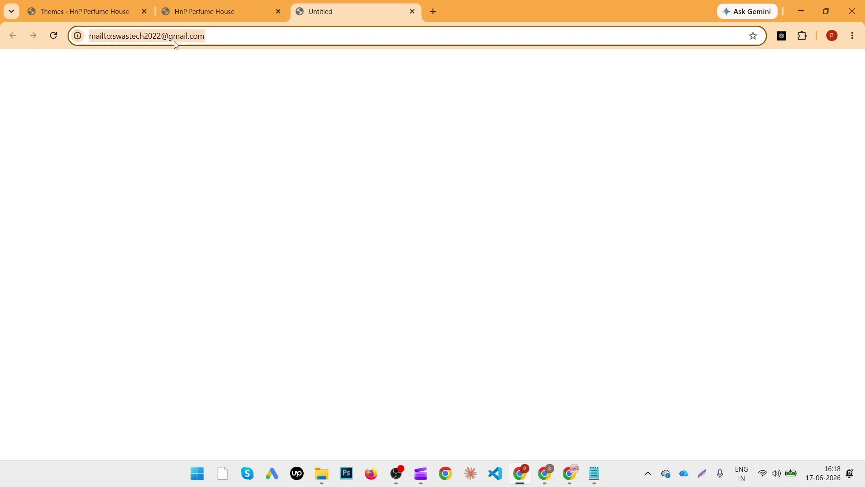
pyautogui.click(412, 11)
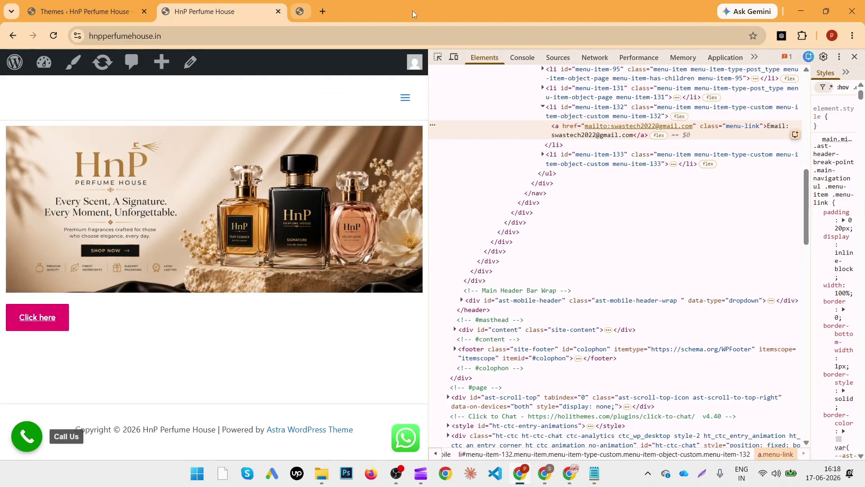
pyautogui.click(802, 13)
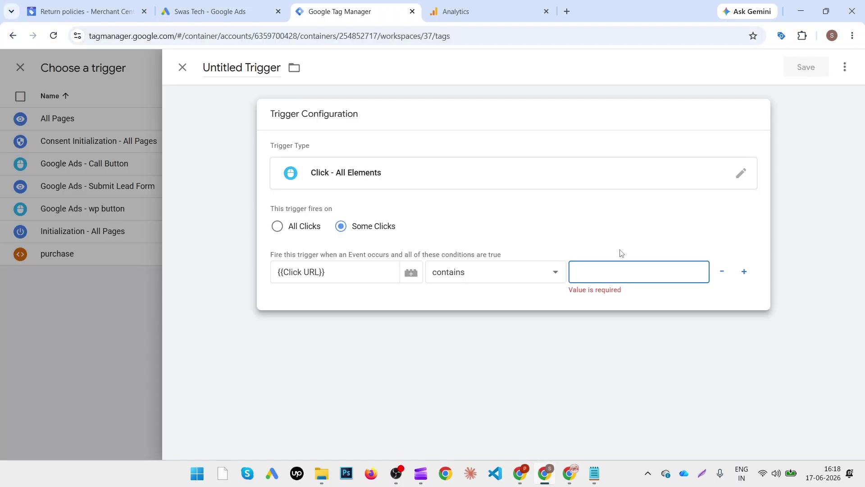
pyautogui.hotkey('ctrl', 'v')
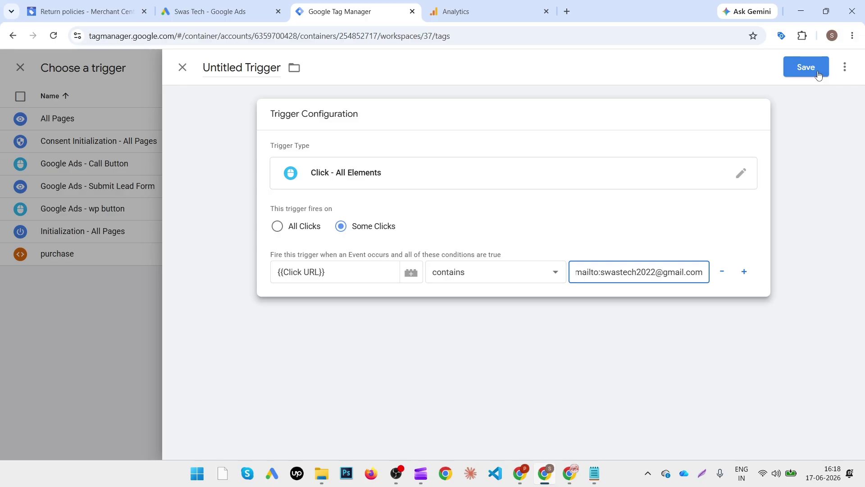
# Name the trigger "Google Ads - Email Id", then save both the trigger and its conversion tag
pyautogui.click(217, 71)
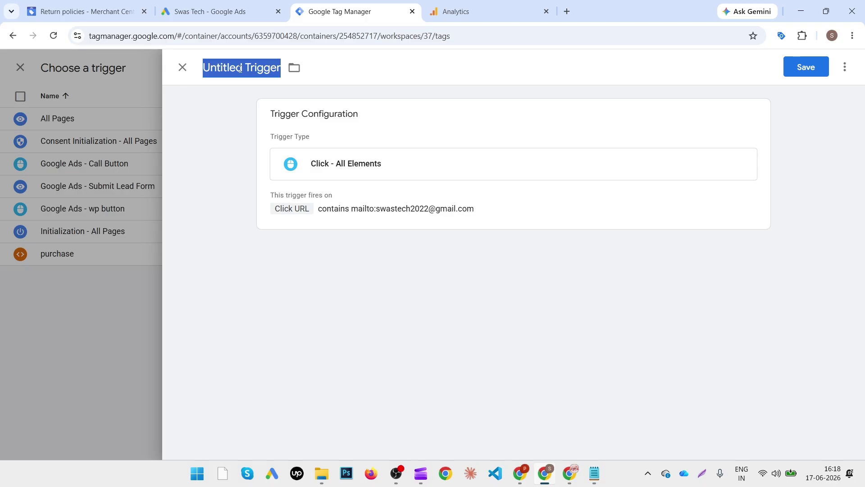
pyautogui.write('Goog')
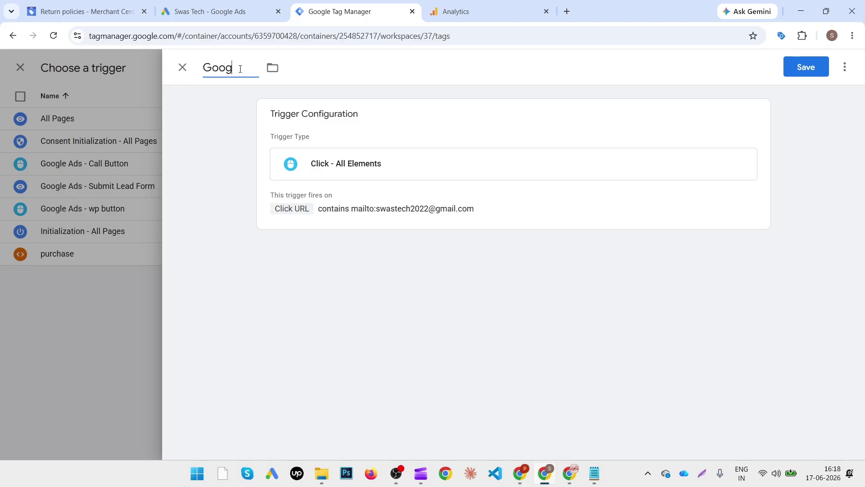
pyautogui.write('le Ads - Email ')
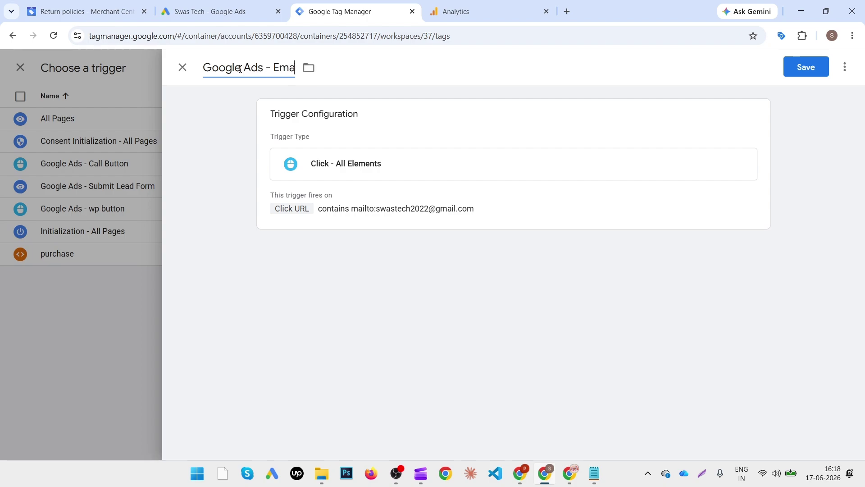
pyautogui.write('Id')
pyautogui.click(814, 66)
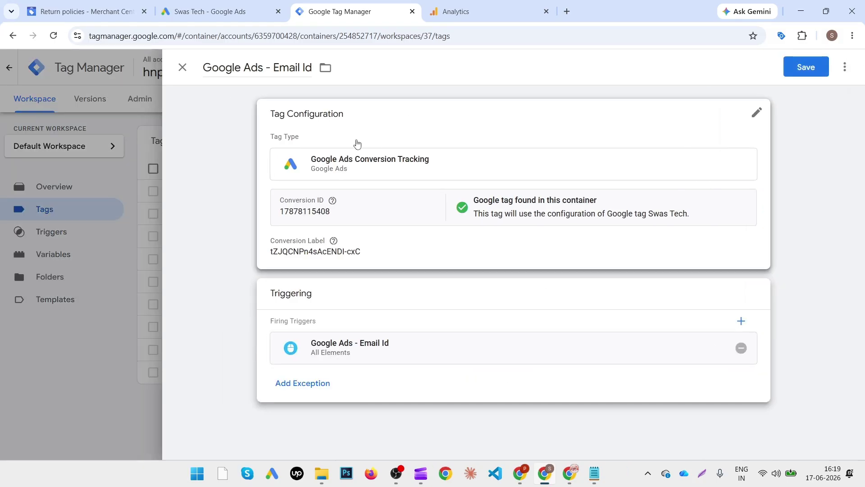
pyautogui.click(814, 66)
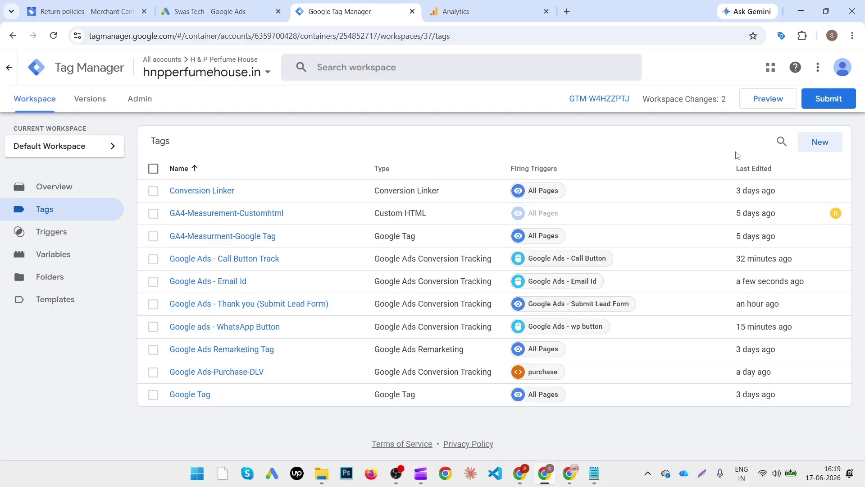
pyautogui.click(765, 101)
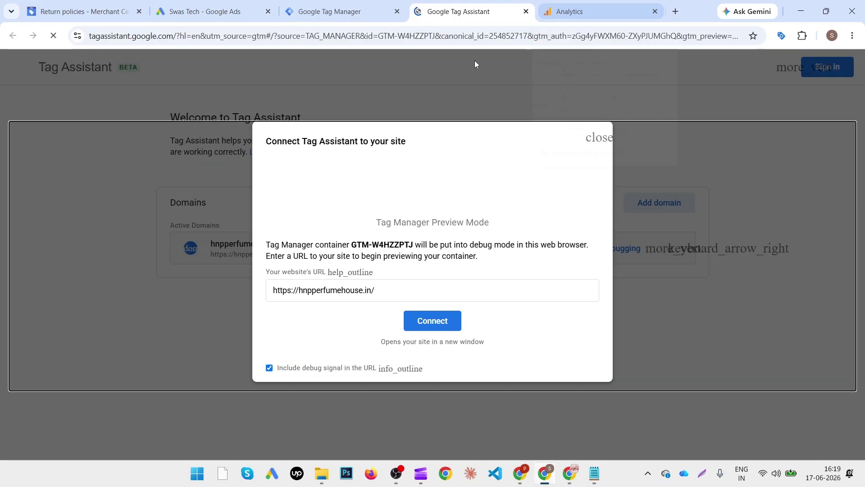
pyautogui.click(431, 317)
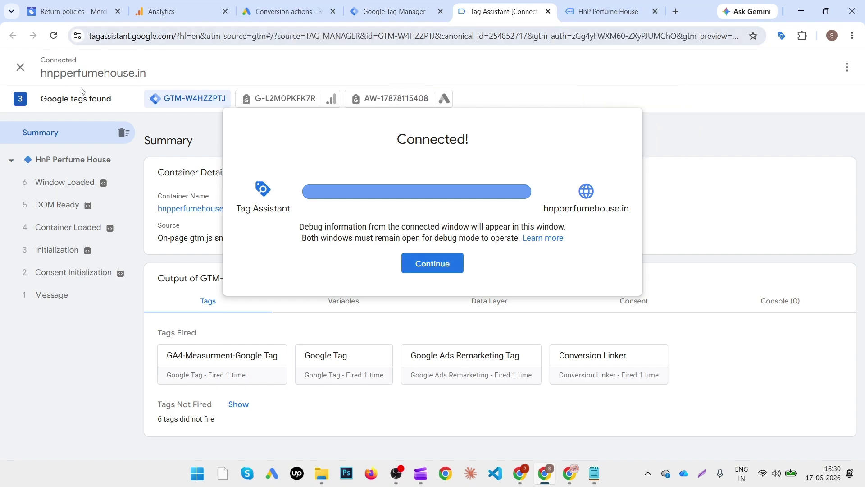
pyautogui.click(598, 18)
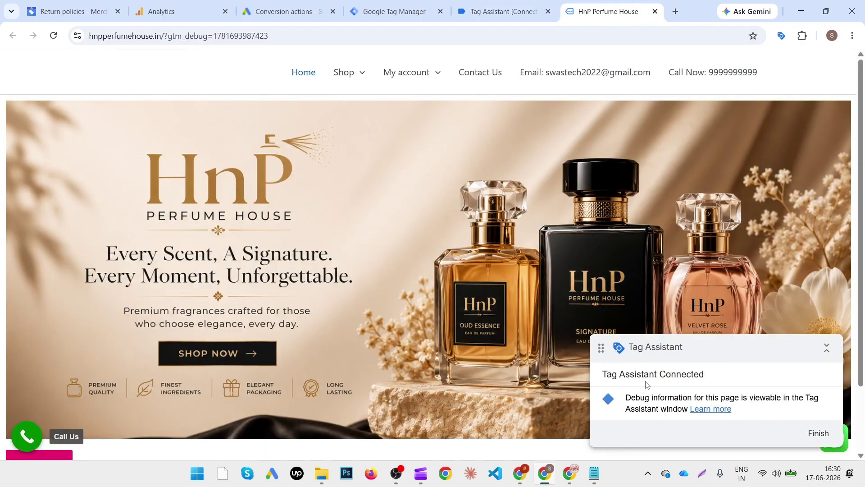
pyautogui.moveTo(709, 350); pyautogui.dragTo(611, 343)
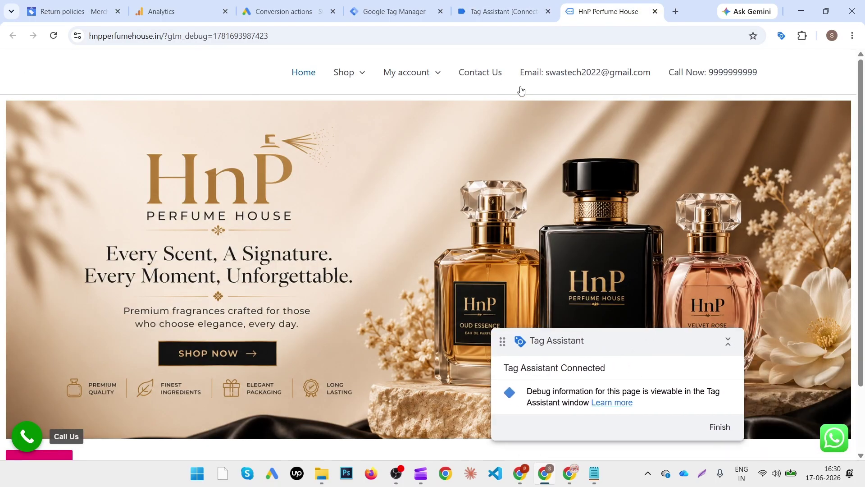
pyautogui.click(512, 18)
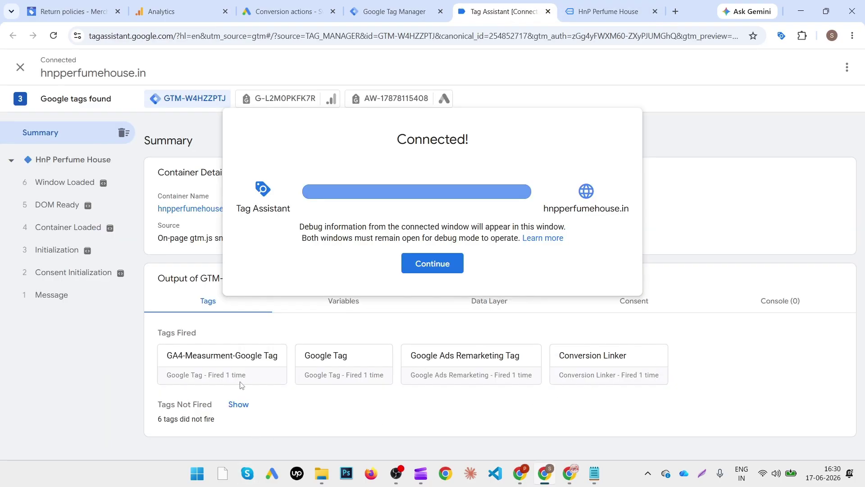
pyautogui.click(445, 265)
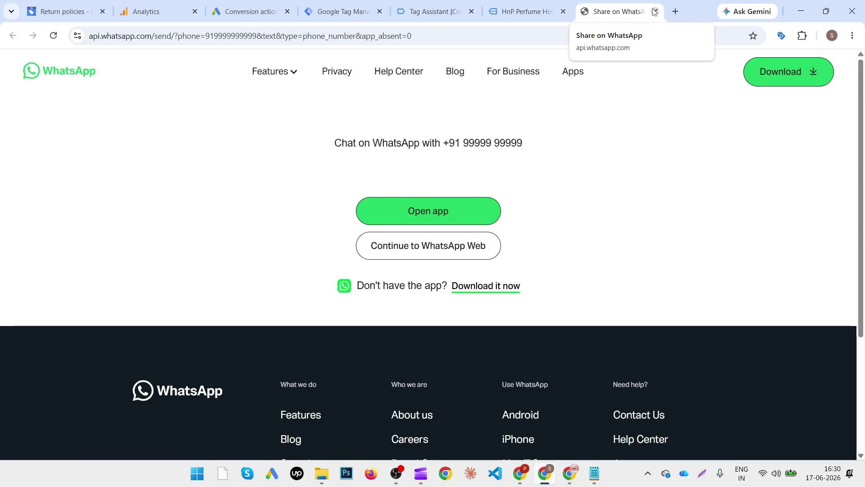
# Close the Share on WhatsApp page and test the email menu link on the HnP Perfume House page by activating it repeatedly
pyautogui.click(654, 11)
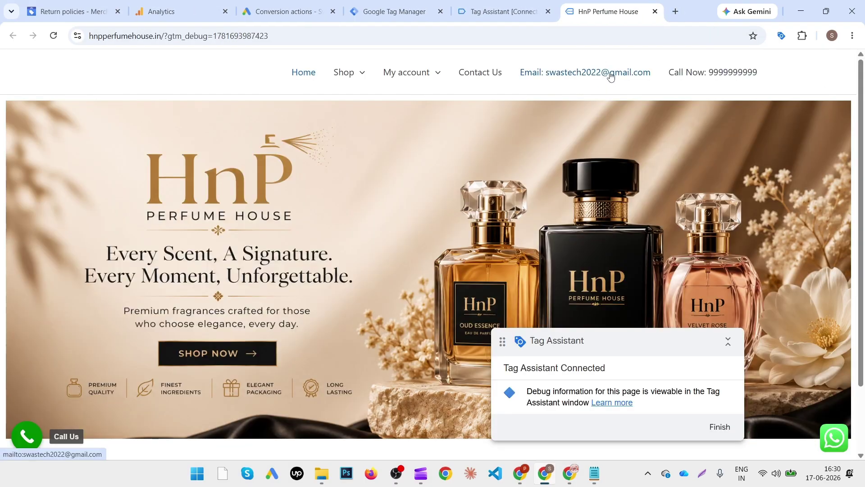
pyautogui.click(607, 73)
pyautogui.click(607, 71)
pyautogui.click(608, 73)
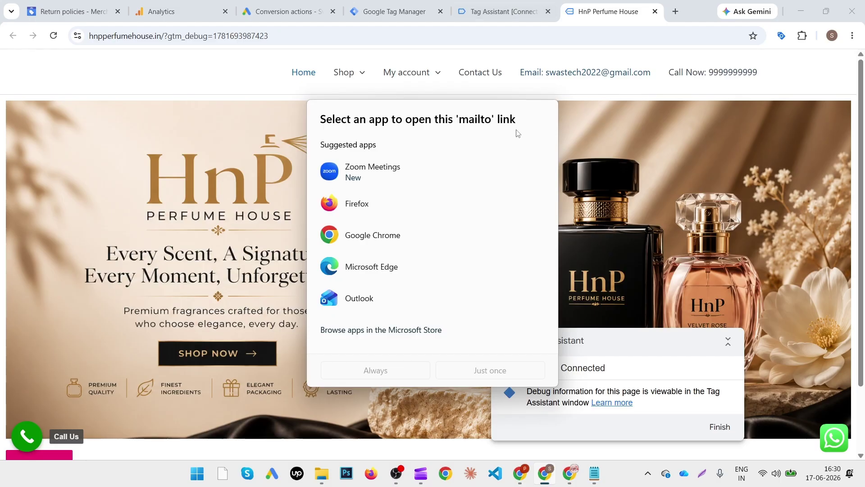
# Review the fired tags in the Tag Assistant summary and expand the API call details of the latest Link Click event
pyautogui.click(501, 12)
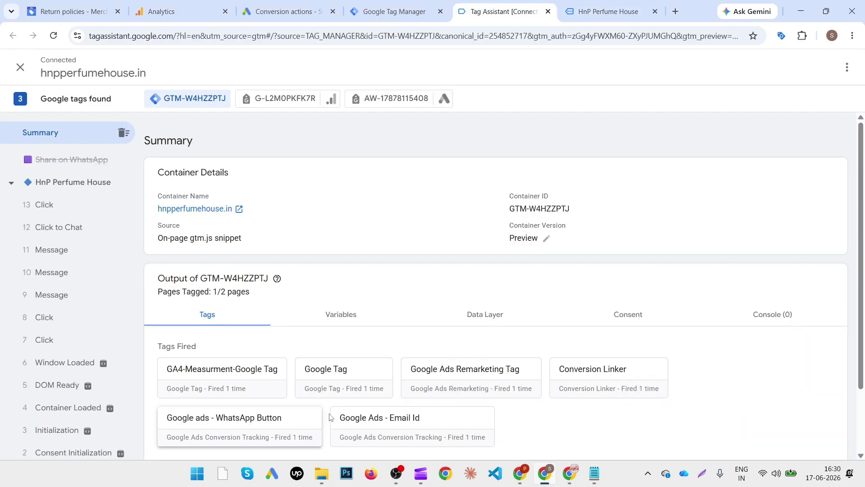
pyautogui.scroll(-2, 393, 391)
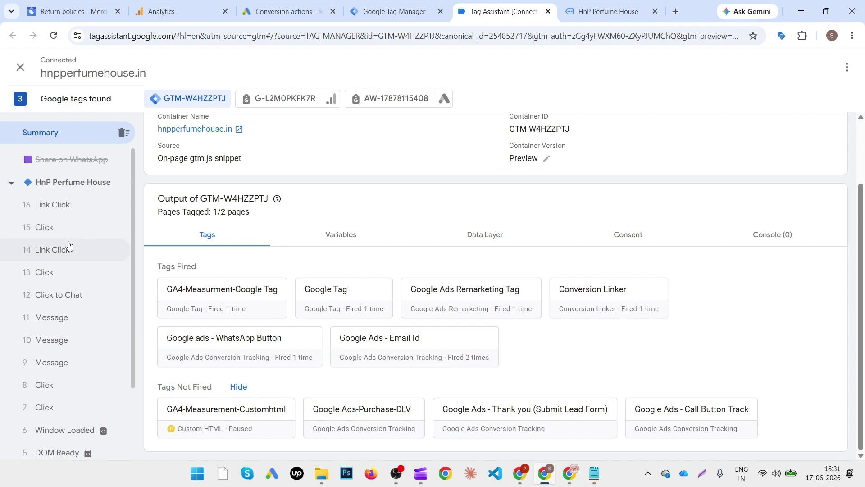
pyautogui.click(80, 207)
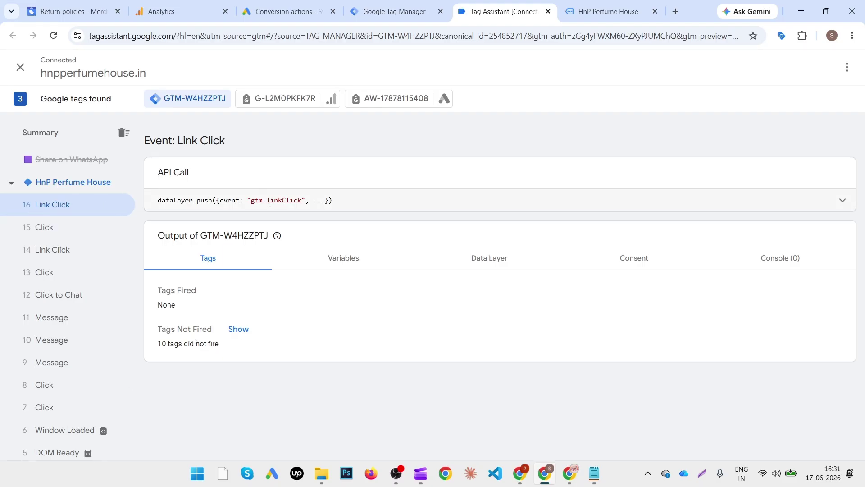
pyautogui.click(843, 200)
pyautogui.scroll(-2, 330, 342)
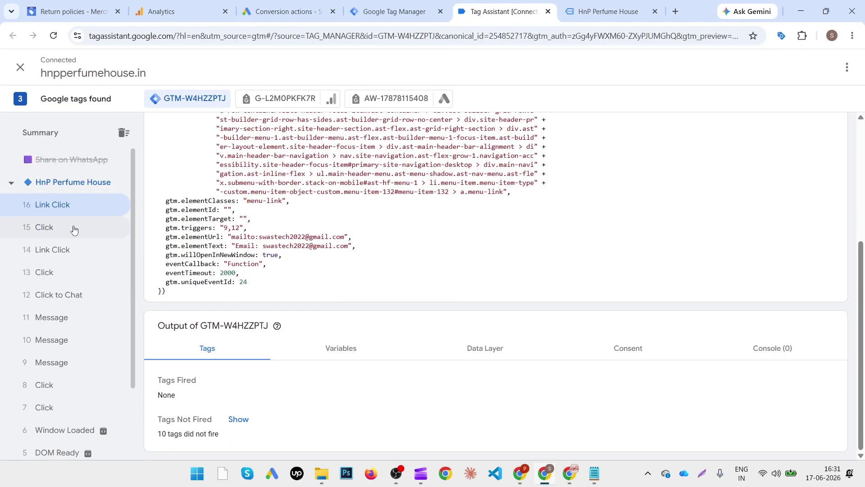
# Compare the Click and Link Click events 13 to 16, checking the element URL and element text recorded for the email link
pyautogui.click(73, 229)
pyautogui.click(72, 250)
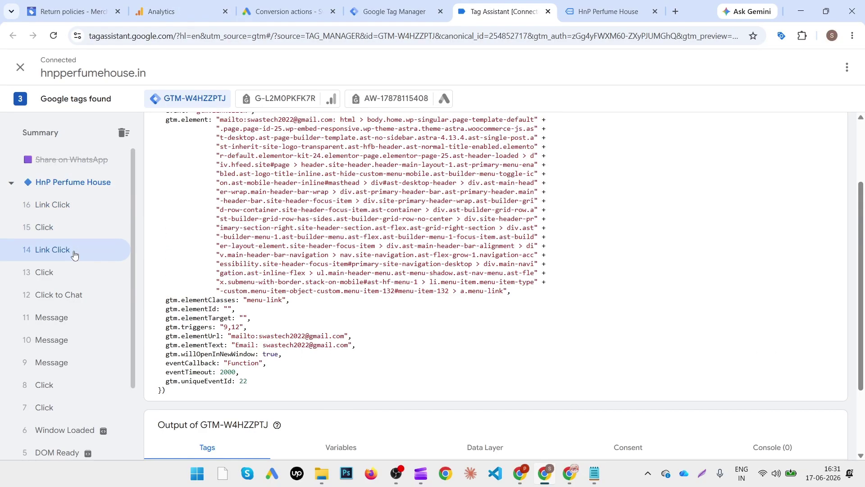
pyautogui.click(66, 276)
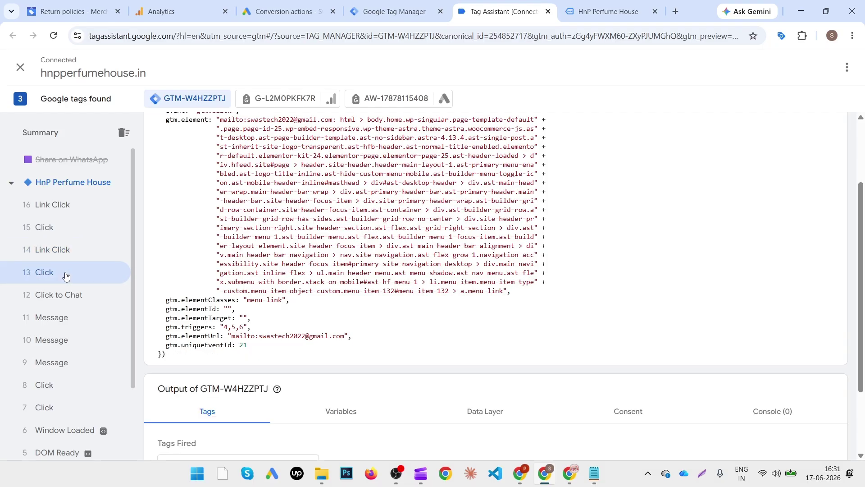
pyautogui.click(65, 251)
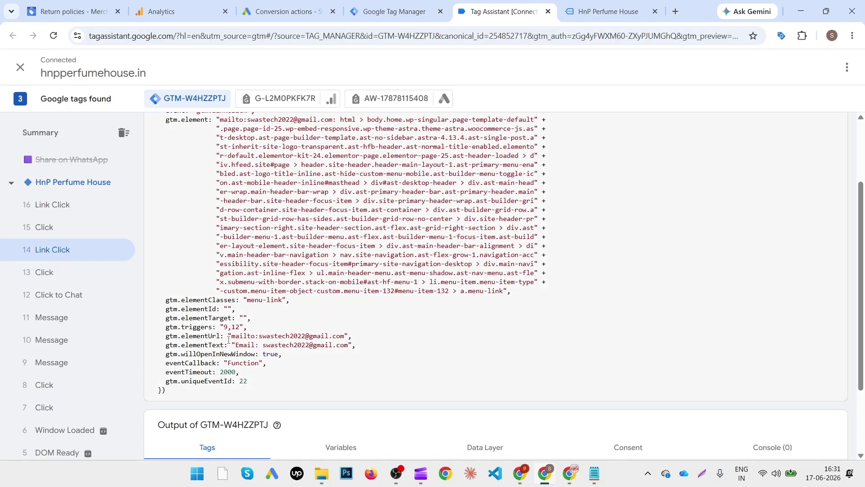
pyautogui.moveTo(231, 337); pyautogui.dragTo(345, 337)
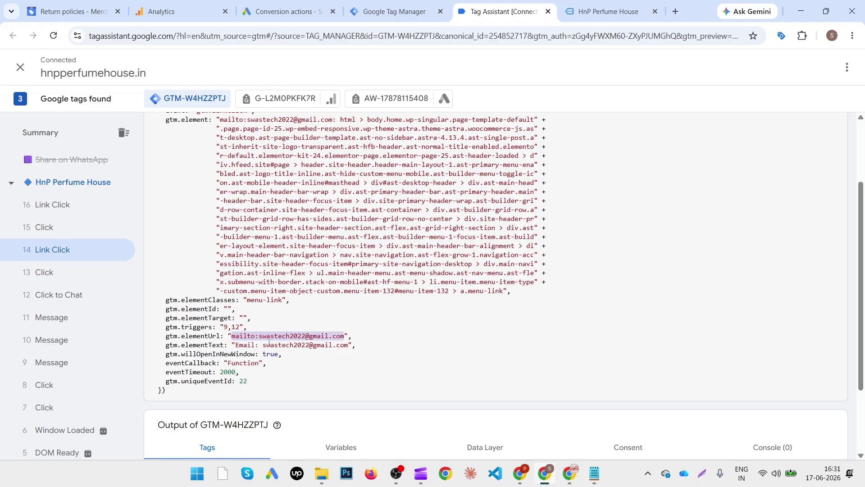
pyautogui.moveTo(233, 345); pyautogui.dragTo(354, 345)
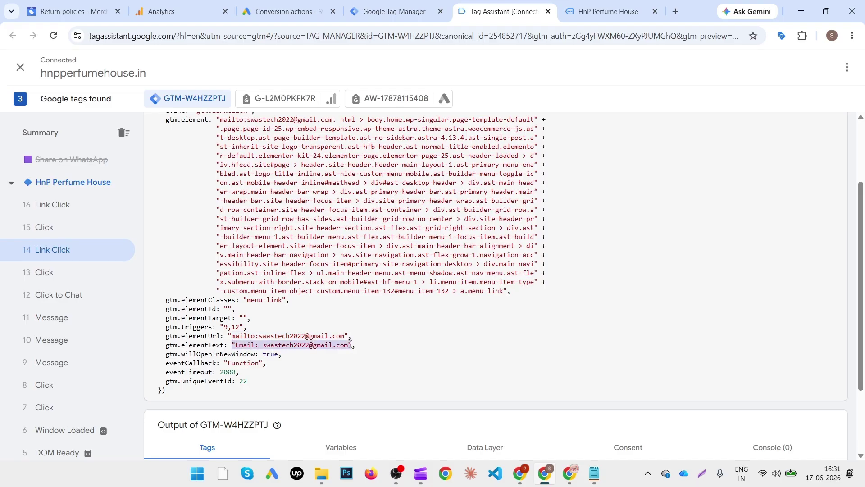
pyautogui.click(51, 230)
pyautogui.moveTo(231, 337); pyautogui.dragTo(345, 337)
pyautogui.click(58, 205)
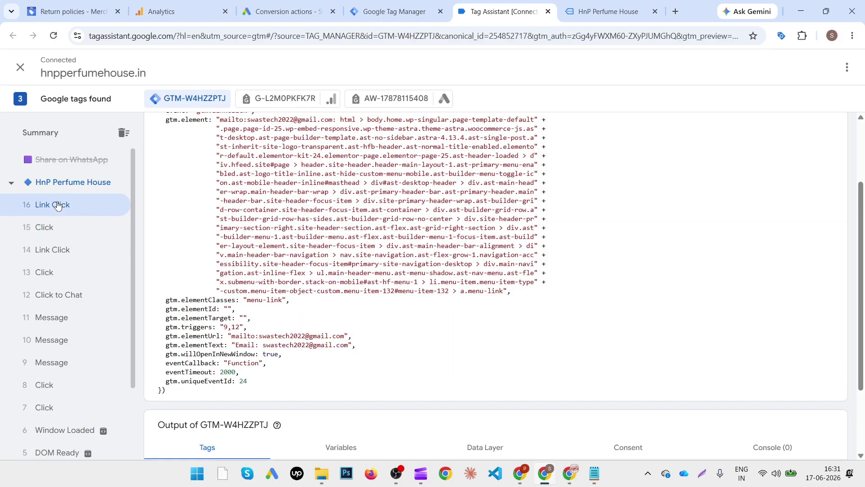
pyautogui.moveTo(232, 337); pyautogui.dragTo(347, 337)
pyautogui.scroll(2, 357, 326)
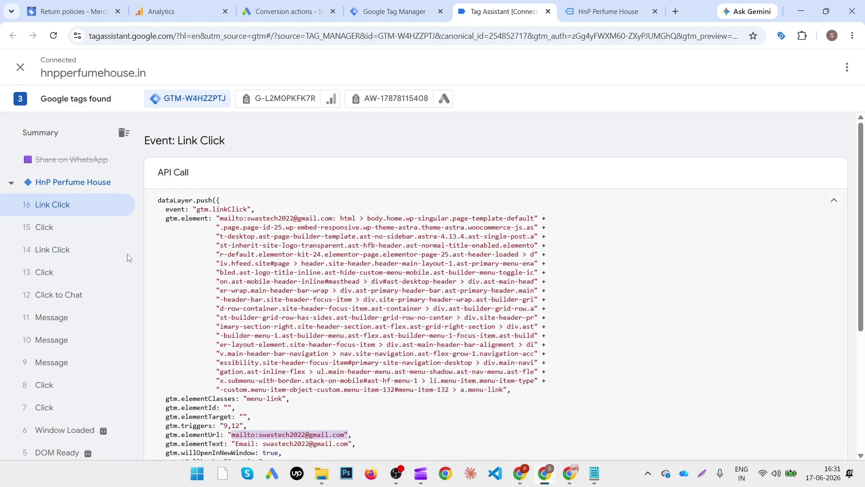
# Examine the Google Ads - Email Id tag's details for the HnP Perfume House page, including its firing trigger's Click URL filter
pyautogui.click(67, 185)
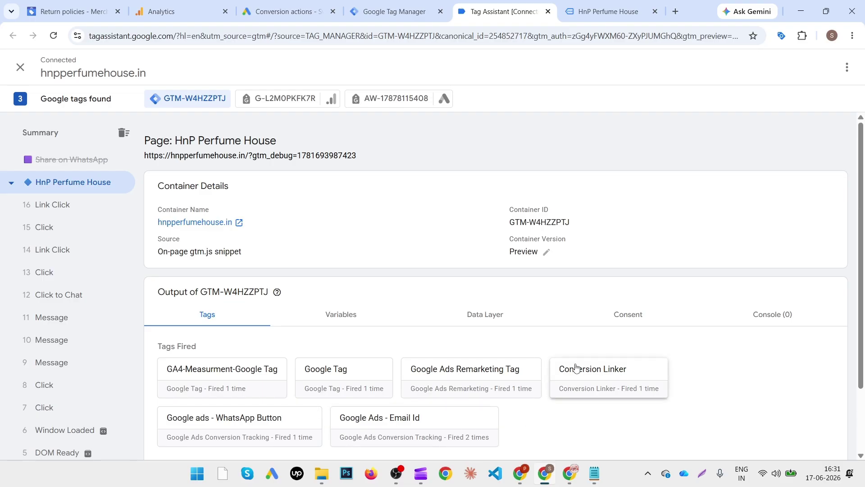
pyautogui.click(413, 430)
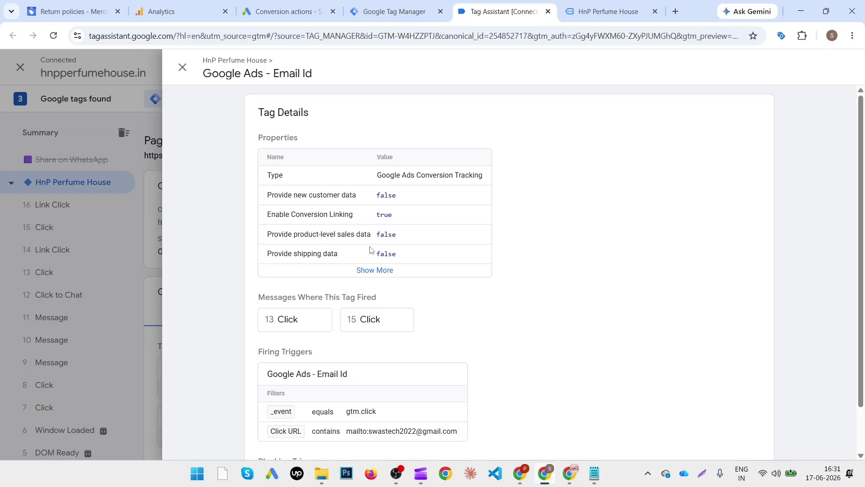
pyautogui.scroll(-1, 354, 307)
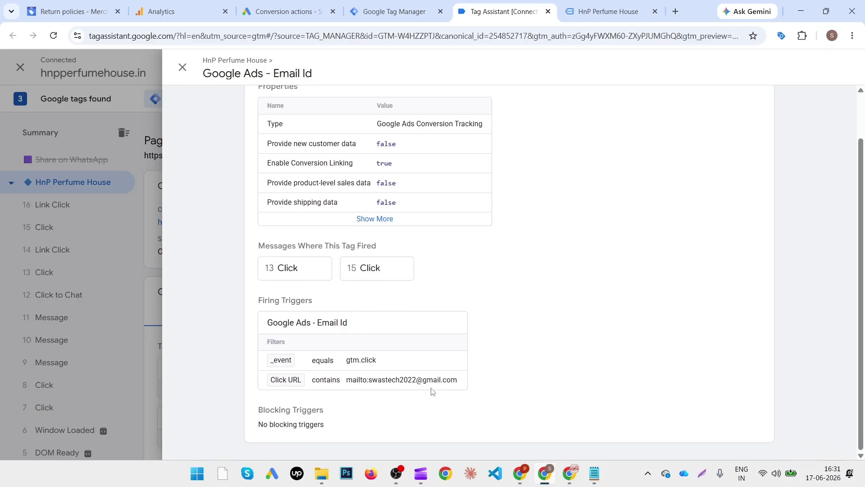
pyautogui.tripleClick(348, 384)
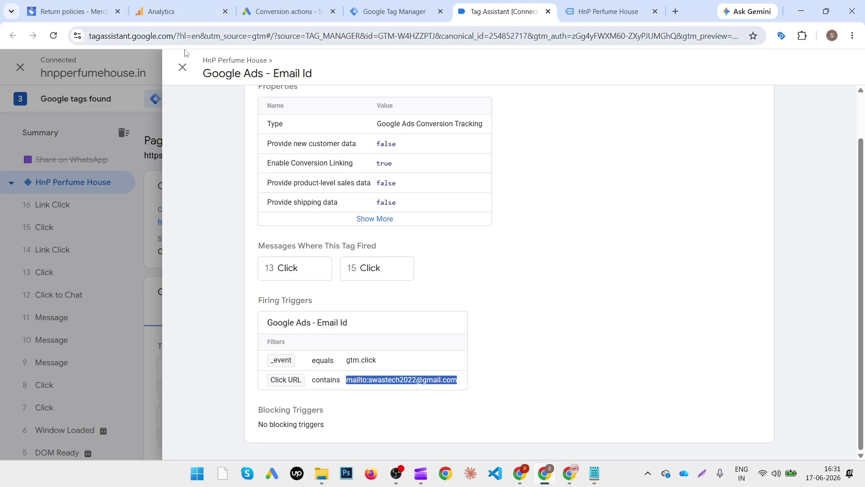
pyautogui.click(182, 67)
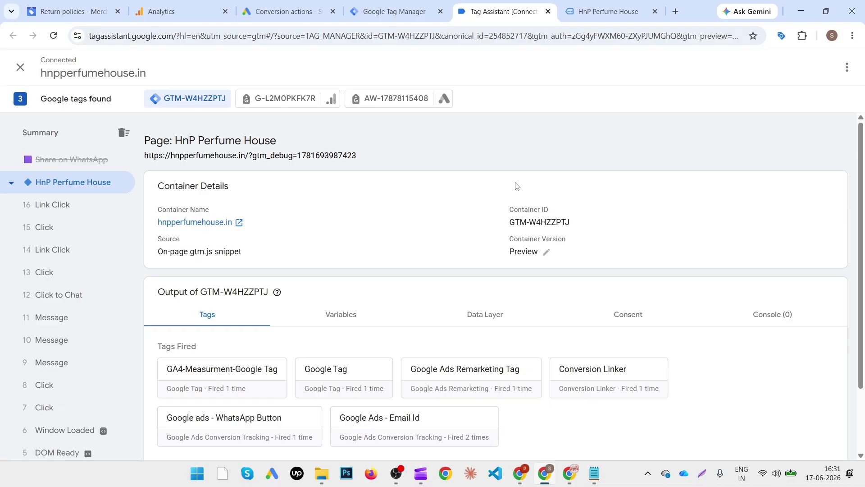
# Leave the Tag Assistant debug session and return to the Tag Manager workspace
pyautogui.click(548, 11)
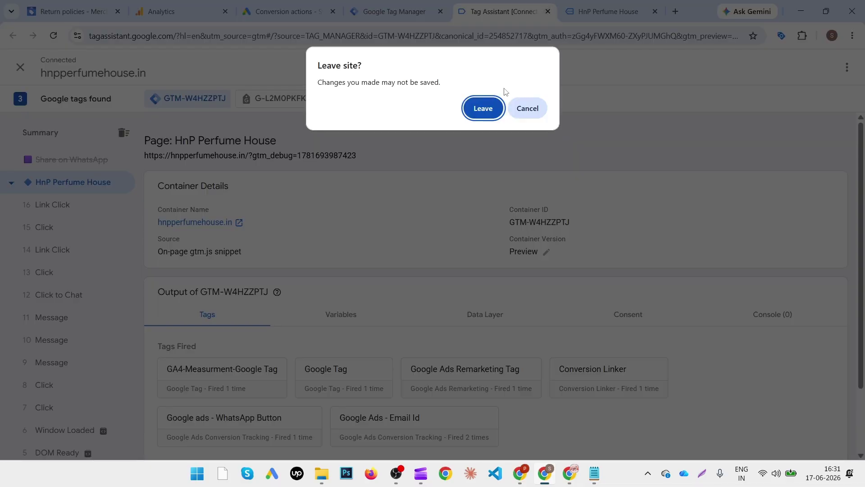
pyautogui.click(491, 113)
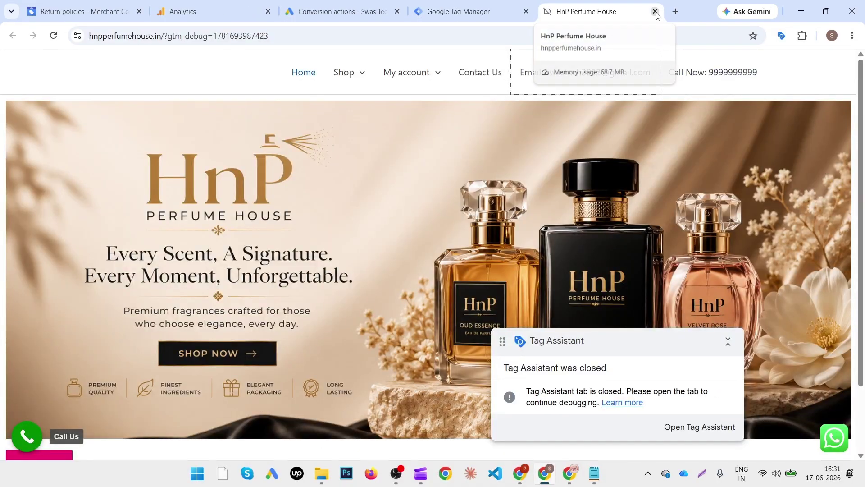
pyautogui.click(469, 11)
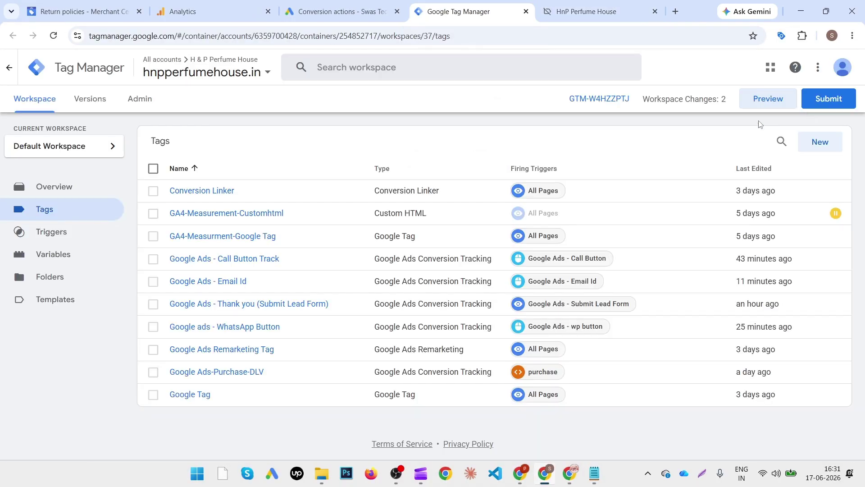
# Publish the workspace changes to the Live environment without a version name or description, then return to the workspace overview
pyautogui.click(827, 99)
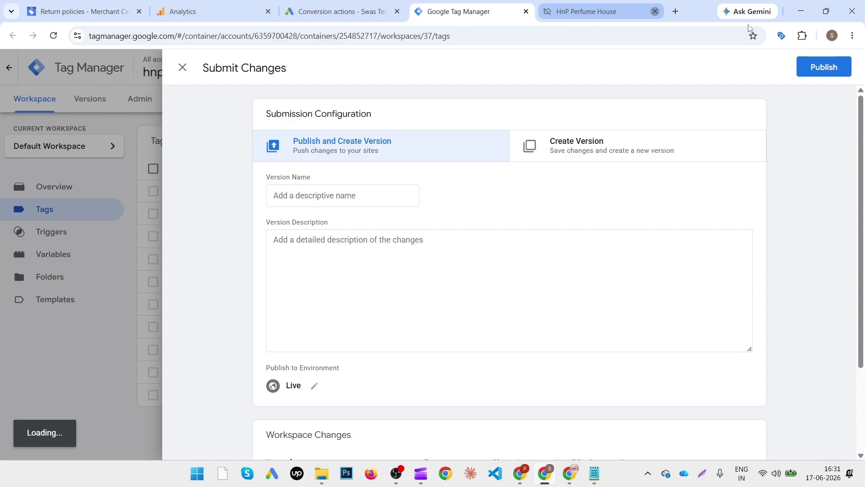
pyautogui.click(824, 67)
pyautogui.click(572, 394)
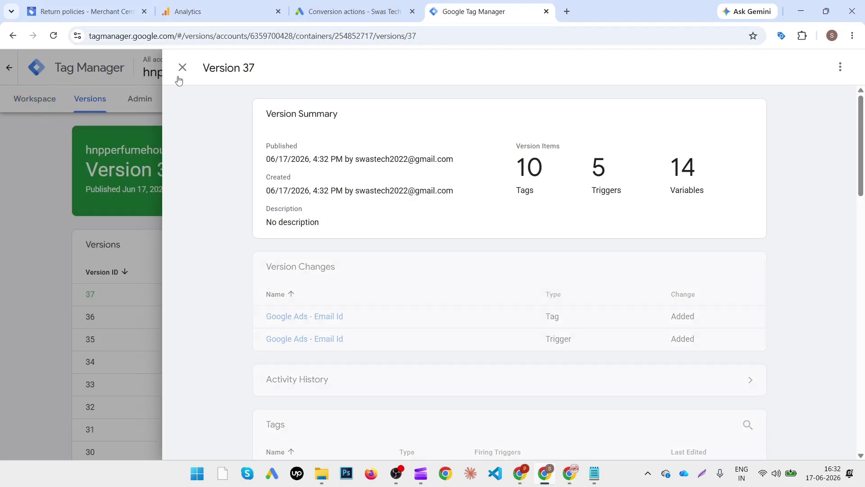
pyautogui.click(183, 67)
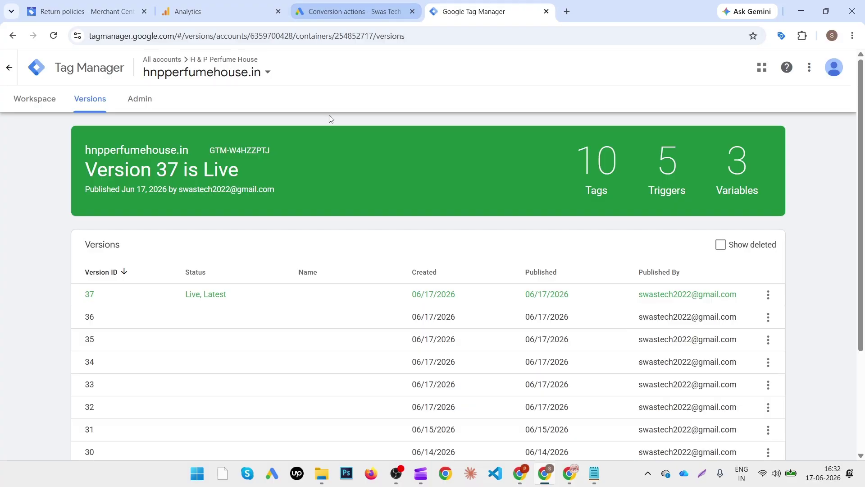
pyautogui.click(22, 104)
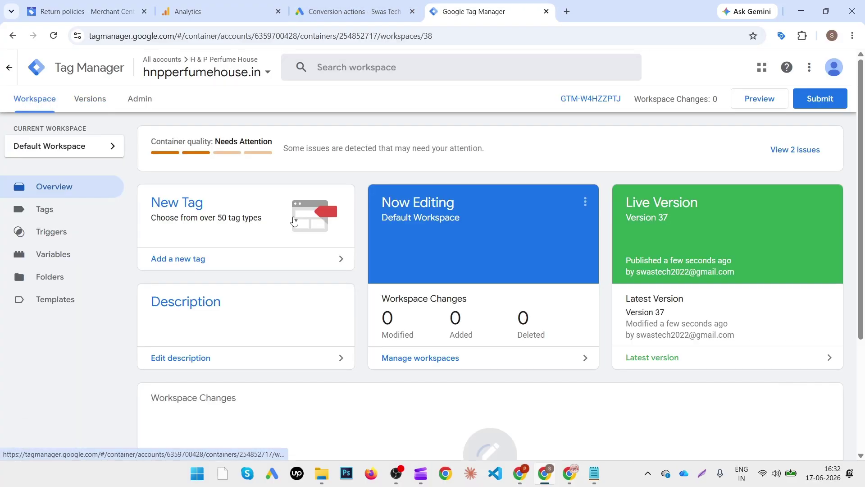